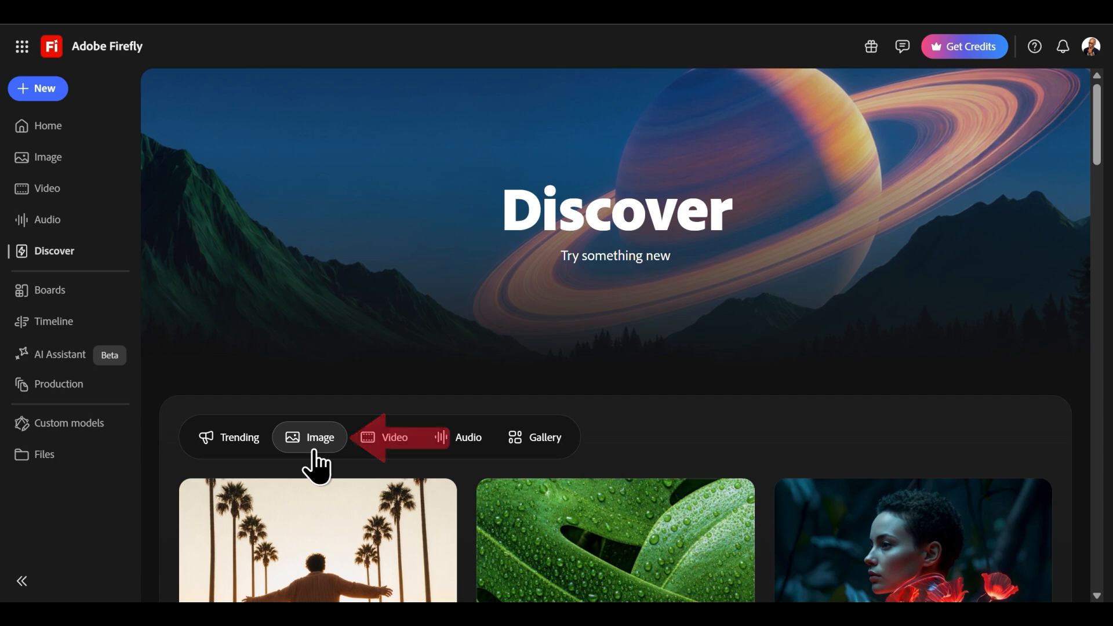
Step: Open the Text to vector tool from the image tools on the Discover page
{"action": "left_click", "coordinate": [313, 451]}
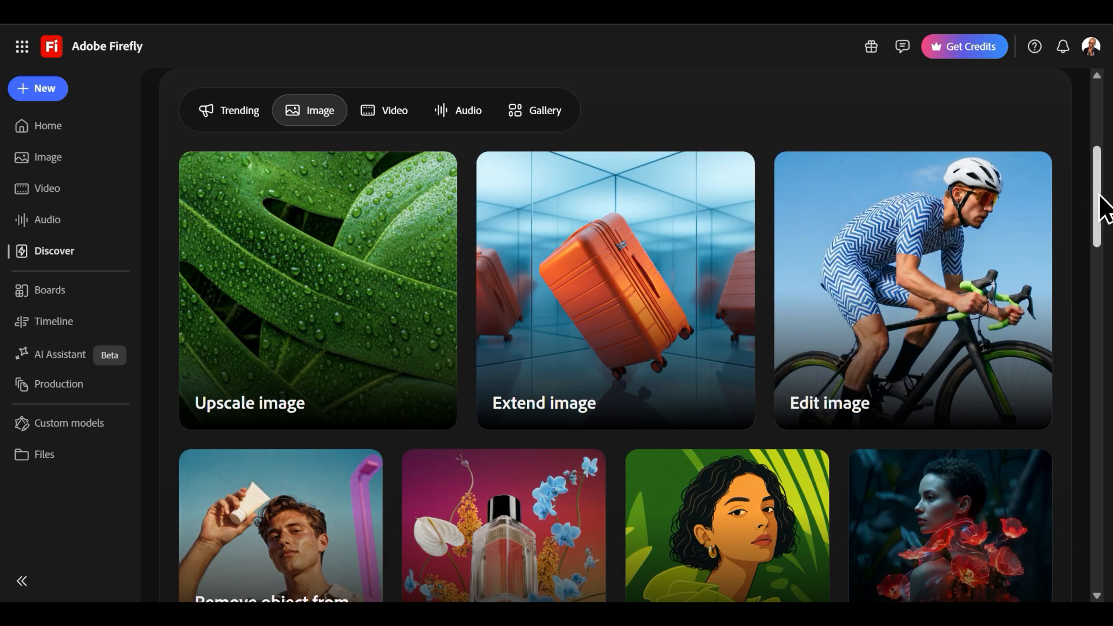
{"action": "left_click_drag", "start_coordinate": [1099, 194], "coordinate": [1110, 416]}
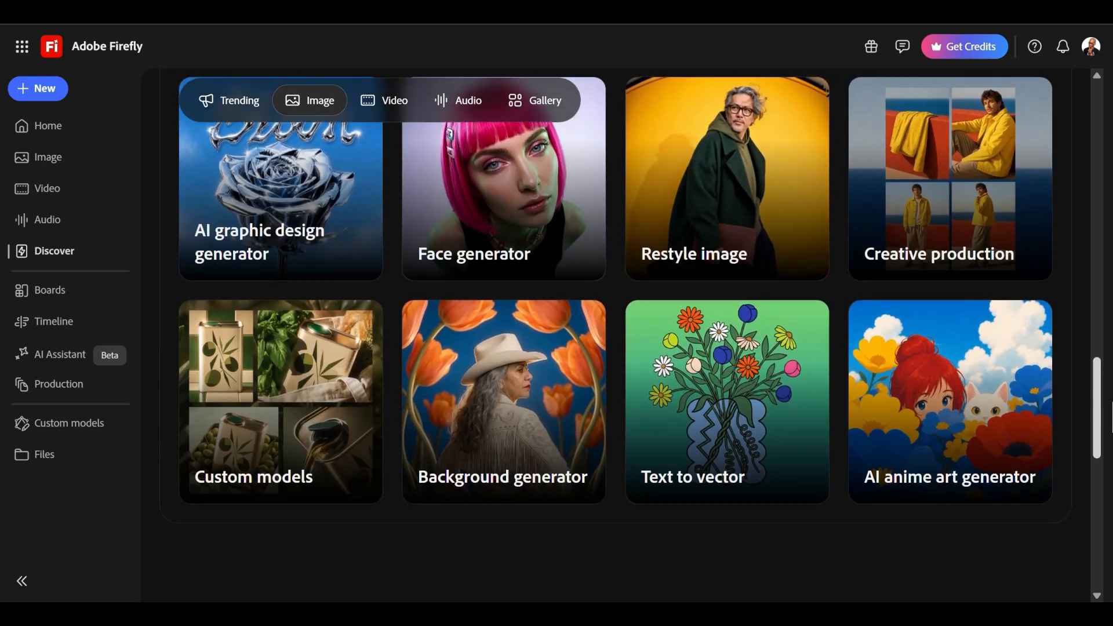
{"action": "mouse_move", "coordinate": [772, 442]}
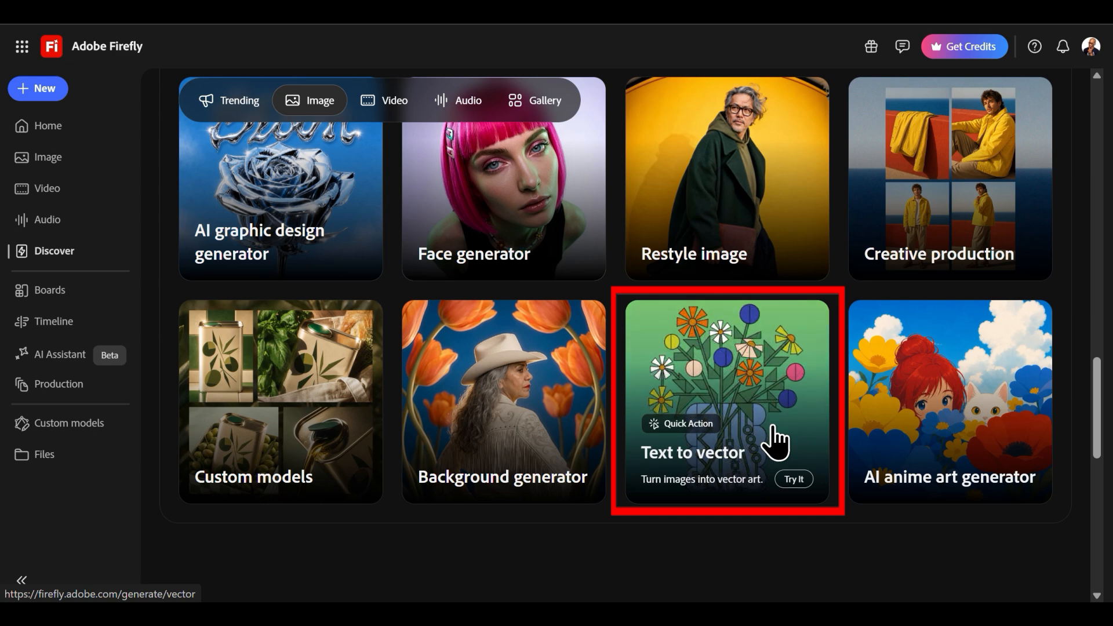
{"action": "left_click", "coordinate": [773, 426]}
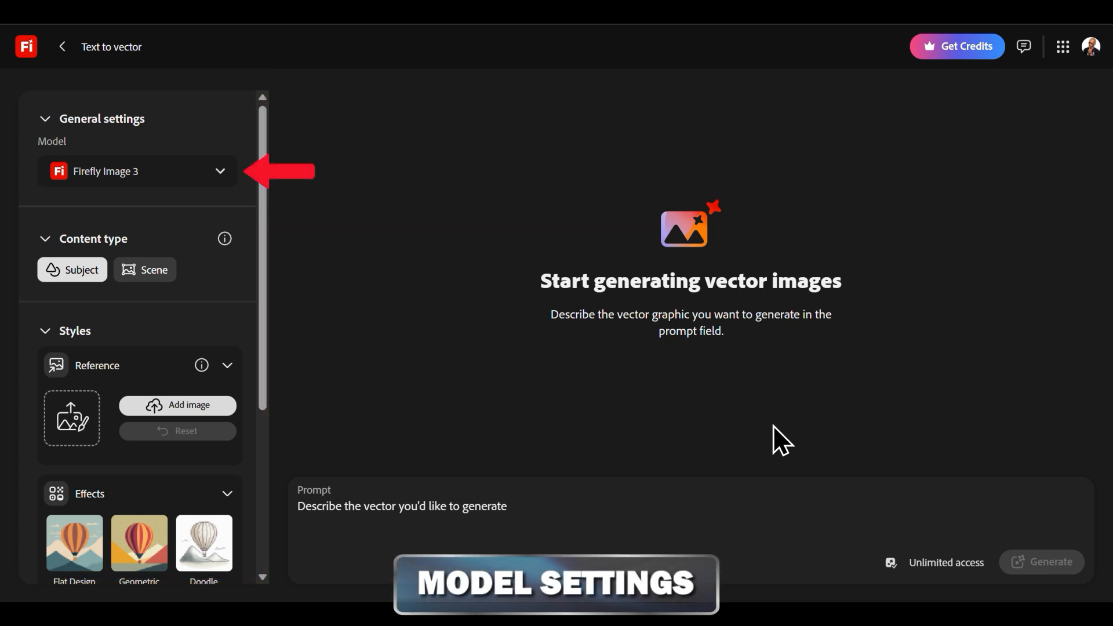
Step: Try the GPT Image 1 model and the Scene content type, returning to Firefly Image 3 and Subject
{"action": "left_click", "coordinate": [223, 178]}
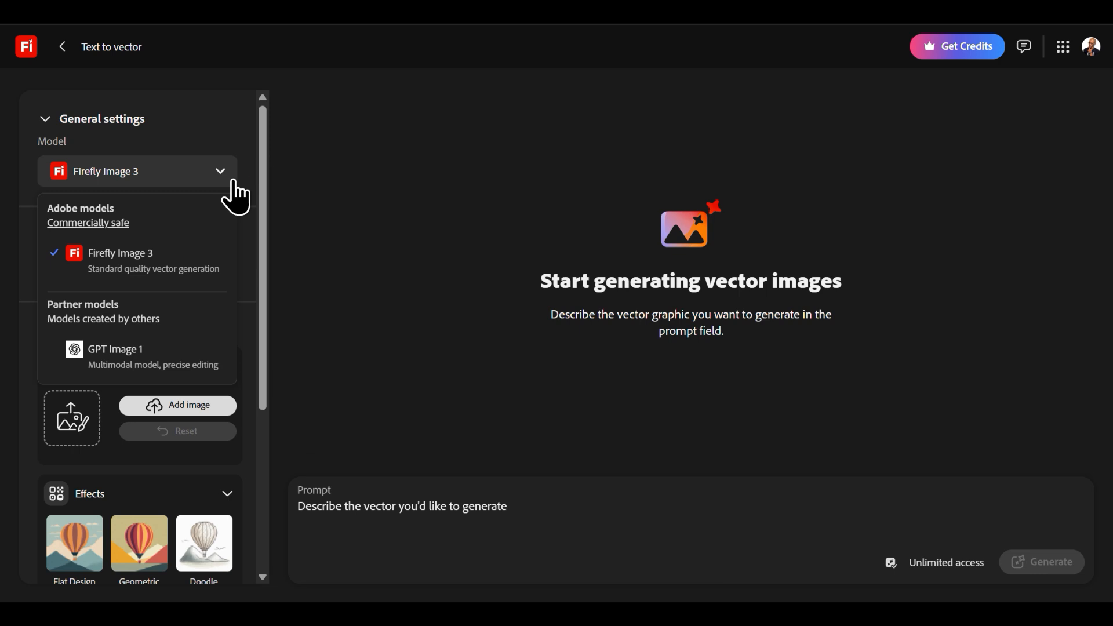
{"action": "left_click", "coordinate": [212, 368]}
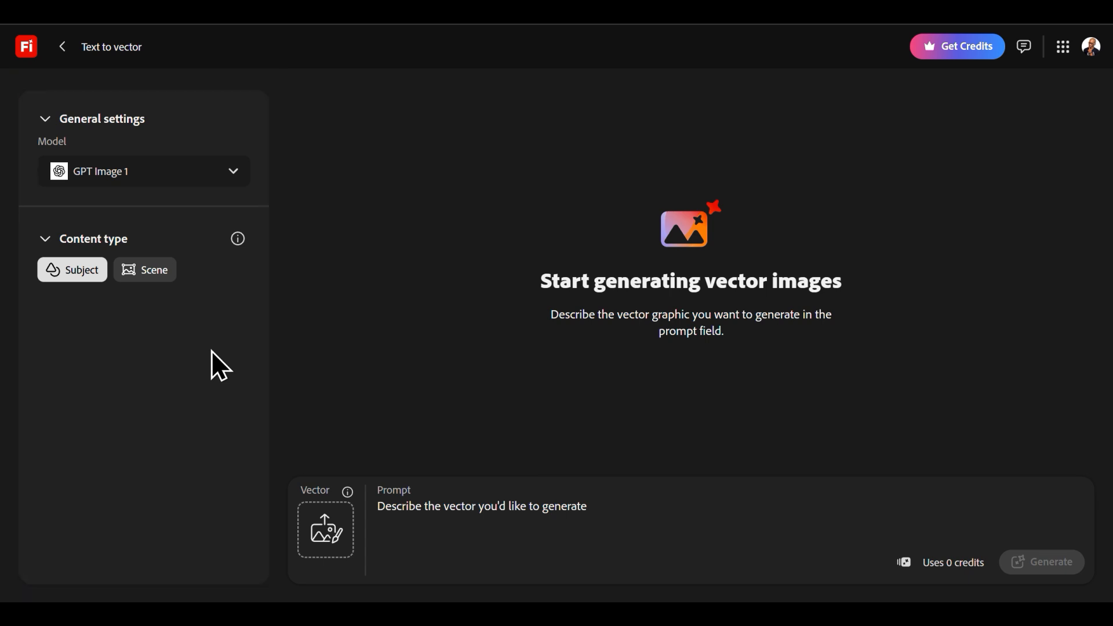
{"action": "left_click", "coordinate": [232, 174]}
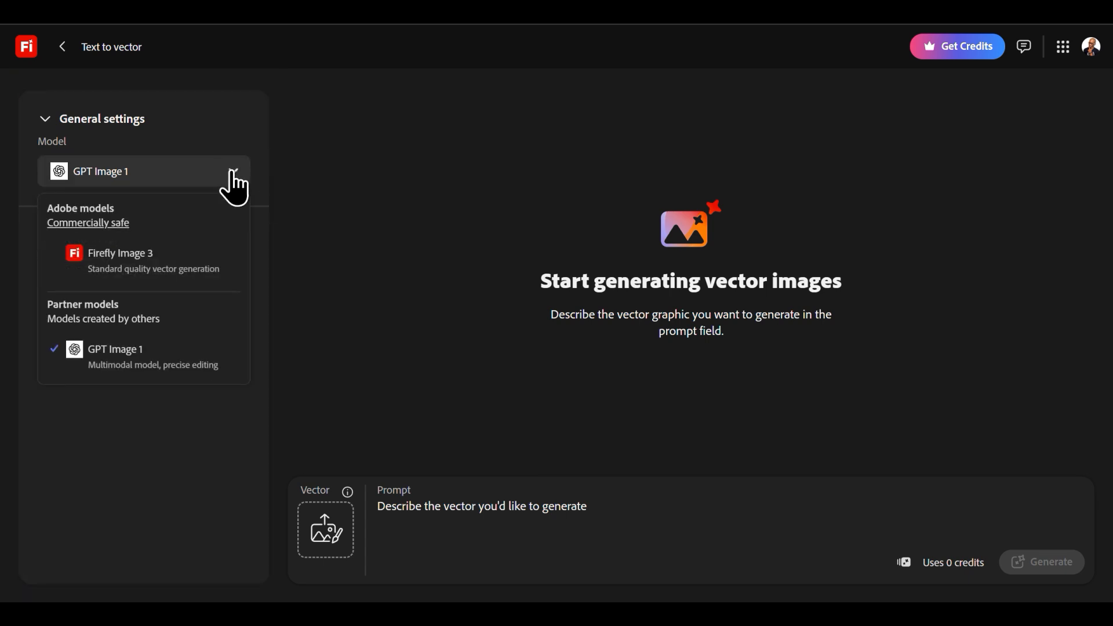
{"action": "left_click", "coordinate": [204, 276]}
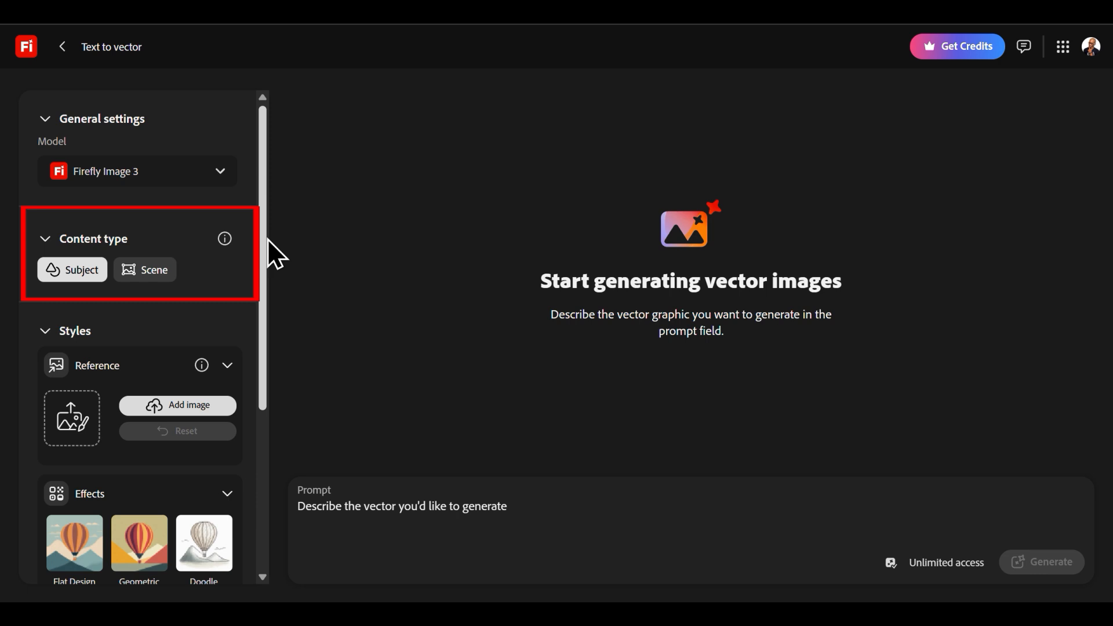
{"action": "left_click", "coordinate": [168, 279]}
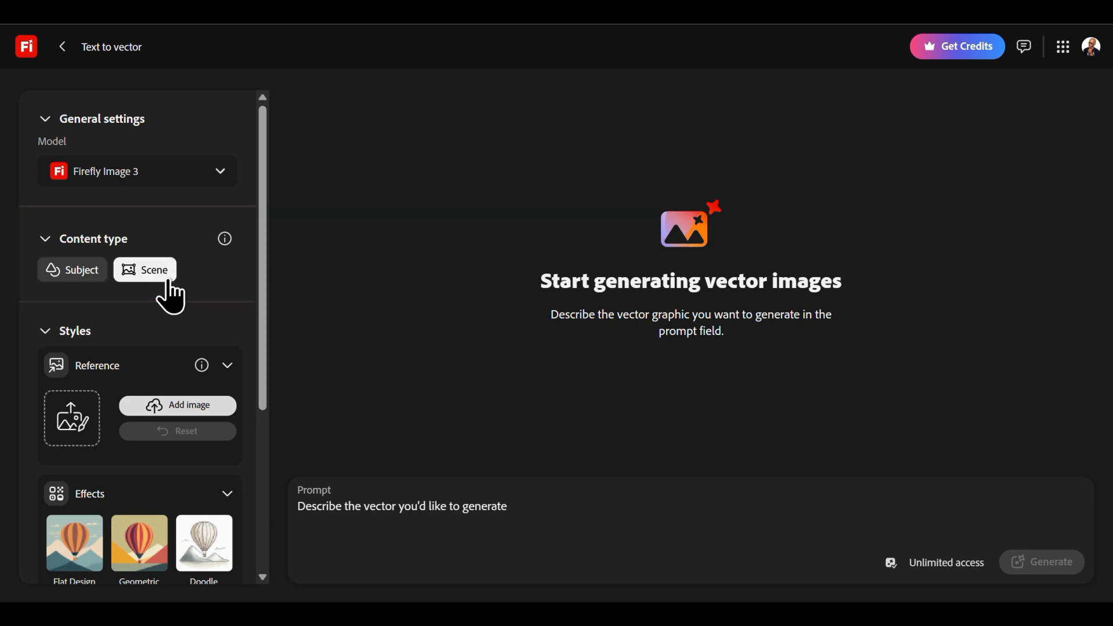
{"action": "left_click", "coordinate": [97, 296]}
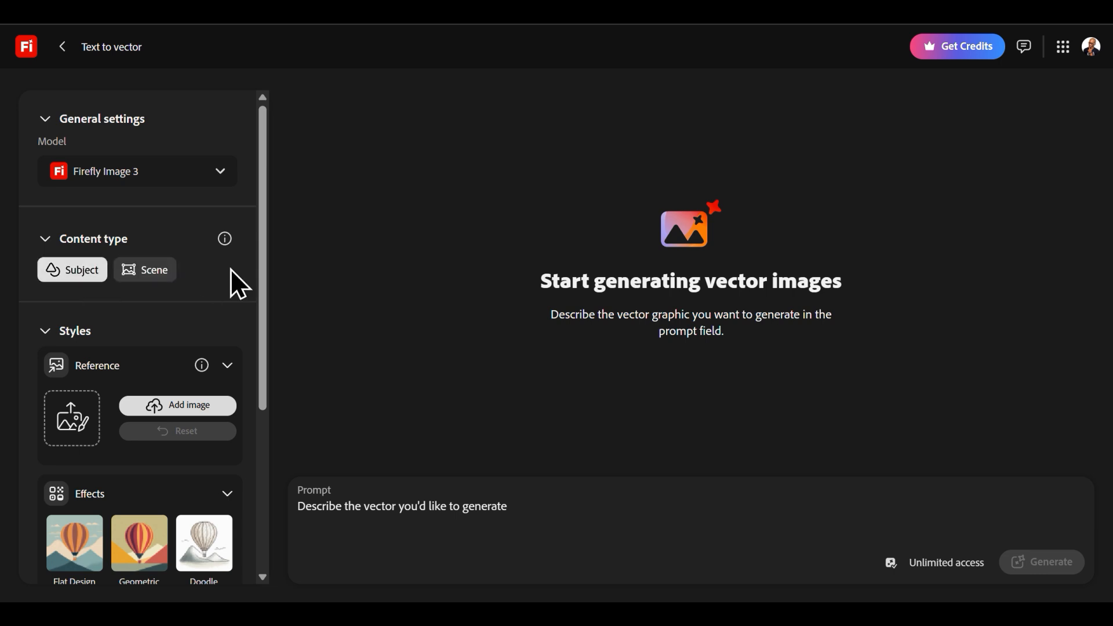
Step: Review the style reference, effects, and color and tone options available for Firefly Image 3
{"action": "left_click_drag", "start_coordinate": [262, 276], "coordinate": [265, 402]}
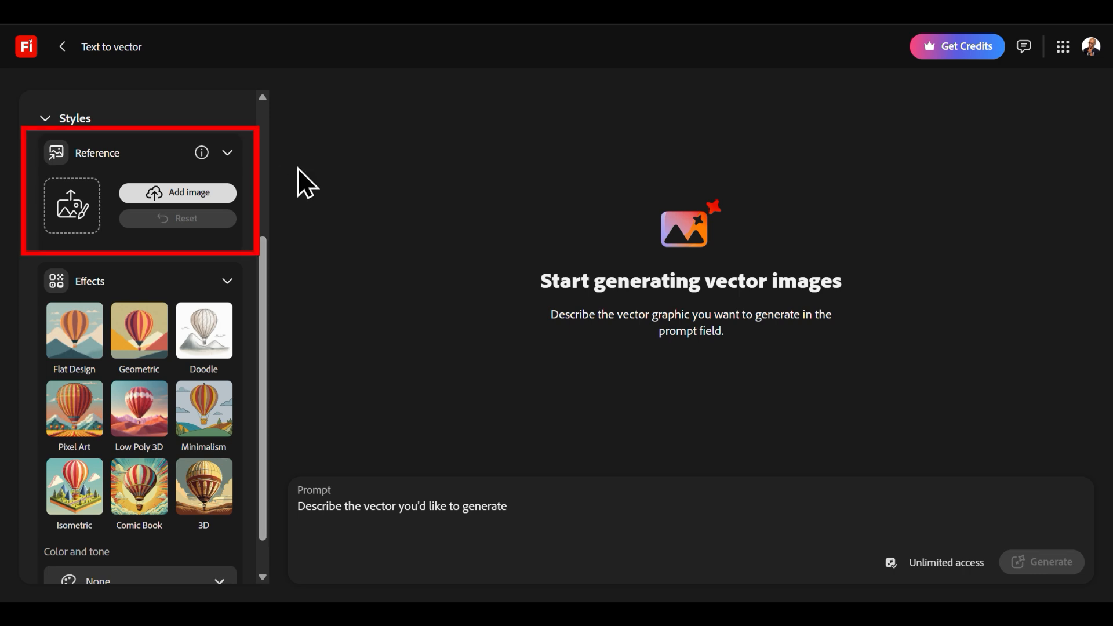
{"action": "left_click_drag", "start_coordinate": [263, 256], "coordinate": [262, 287]}
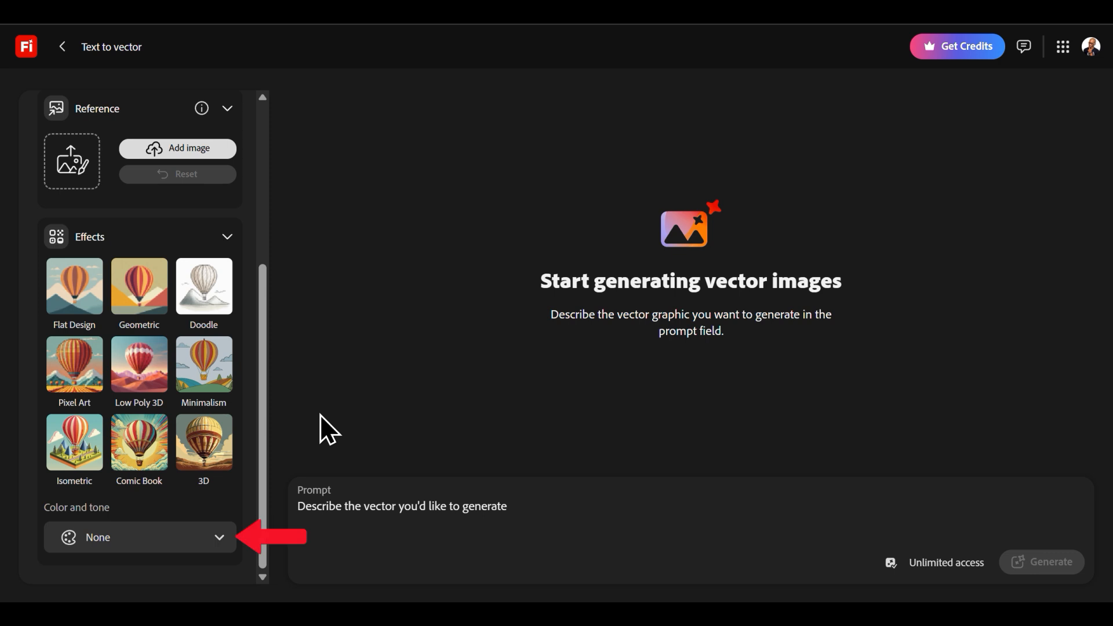
{"action": "left_click", "coordinate": [222, 539]}
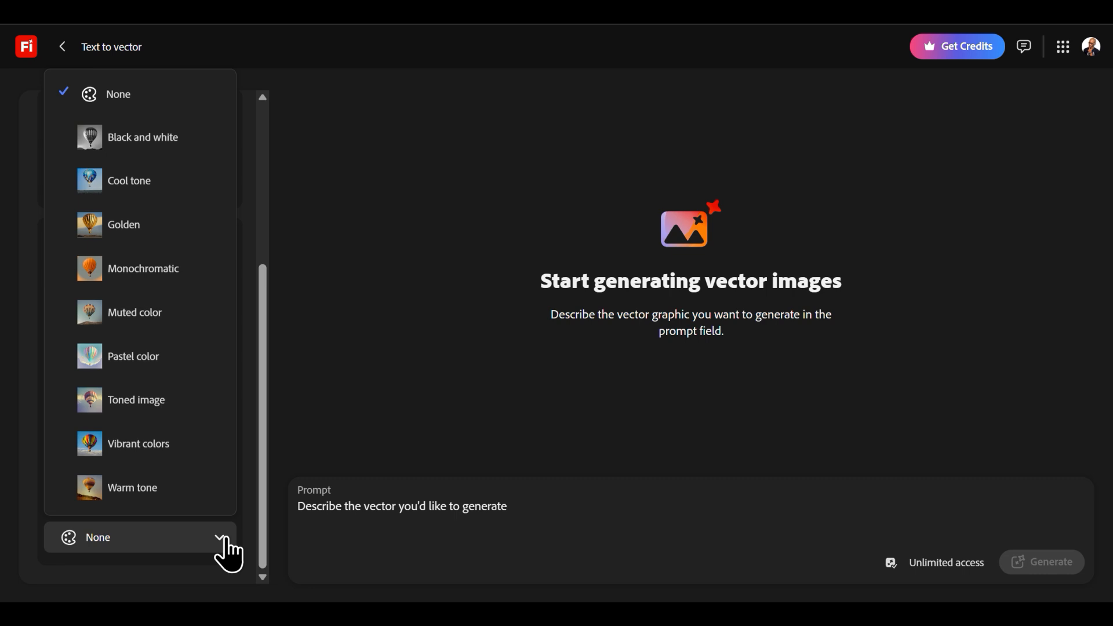
{"action": "left_click", "coordinate": [223, 539]}
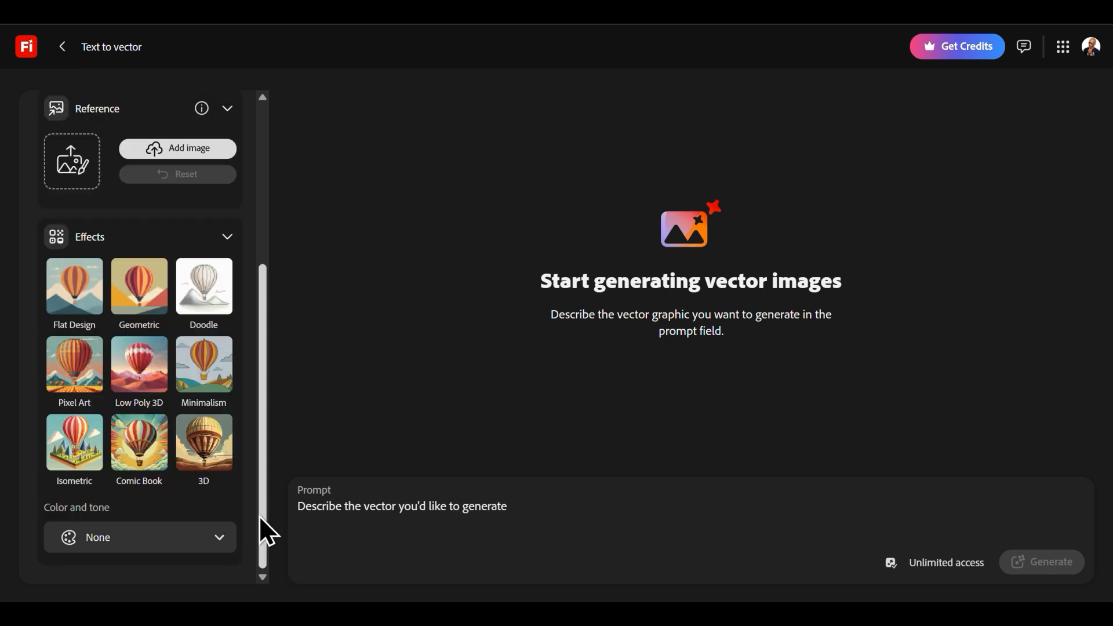
{"action": "left_click_drag", "start_coordinate": [259, 516], "coordinate": [255, 350]}
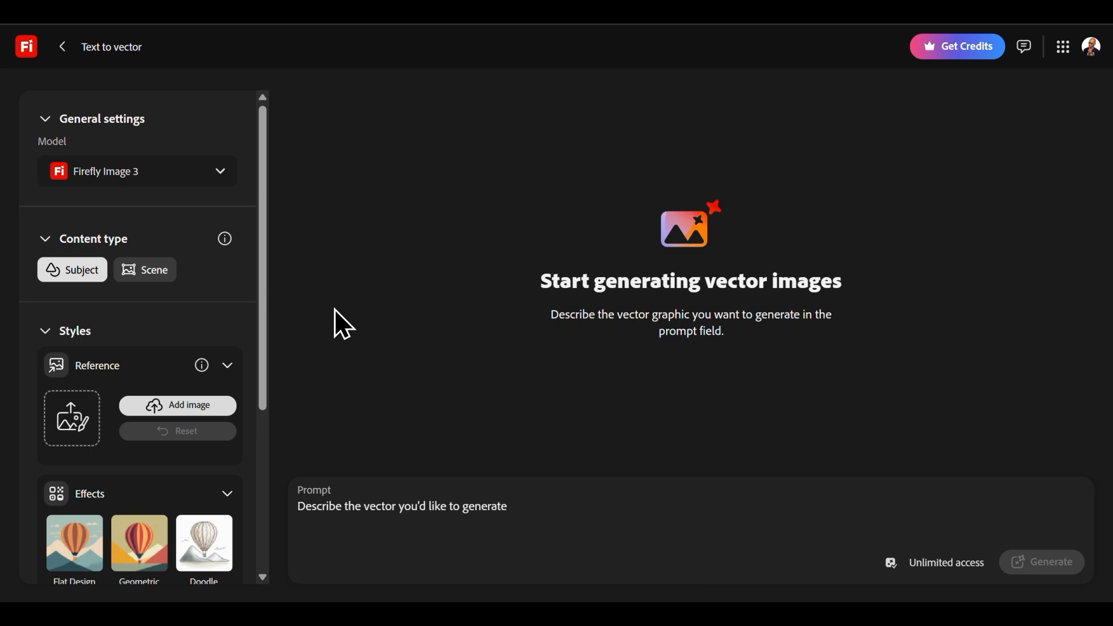
Step: With GPT Image 1, generate a round retro-futurist emblem logo: BMX rider on a crescent planet, purple border with gold accents, 'COSMOS BMX' arched above
{"action": "left_click", "coordinate": [221, 183]}
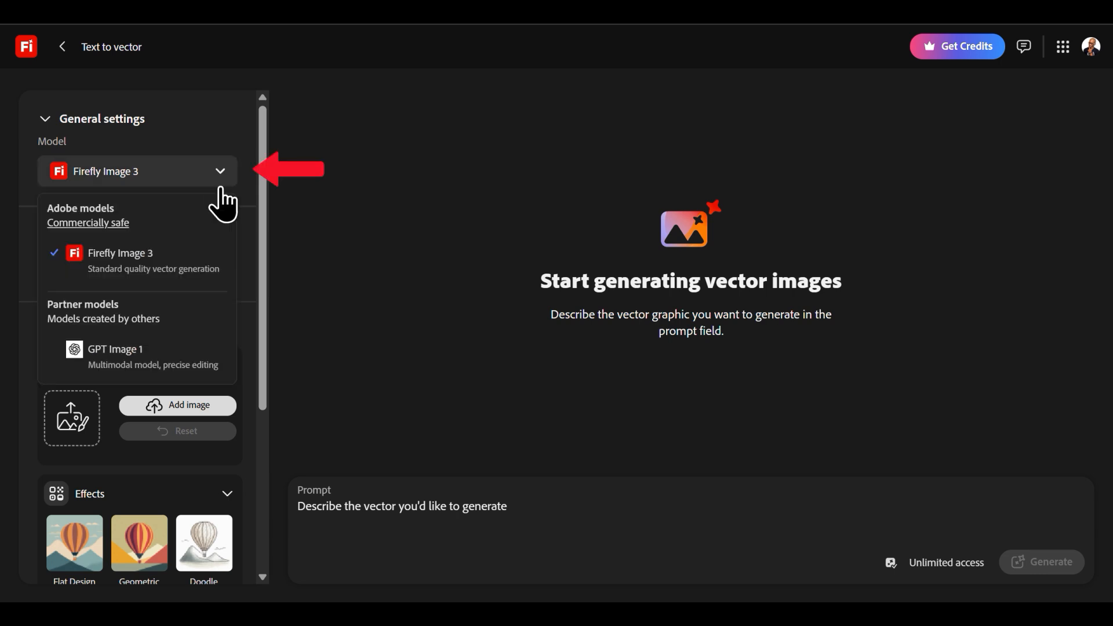
{"action": "left_click", "coordinate": [204, 371]}
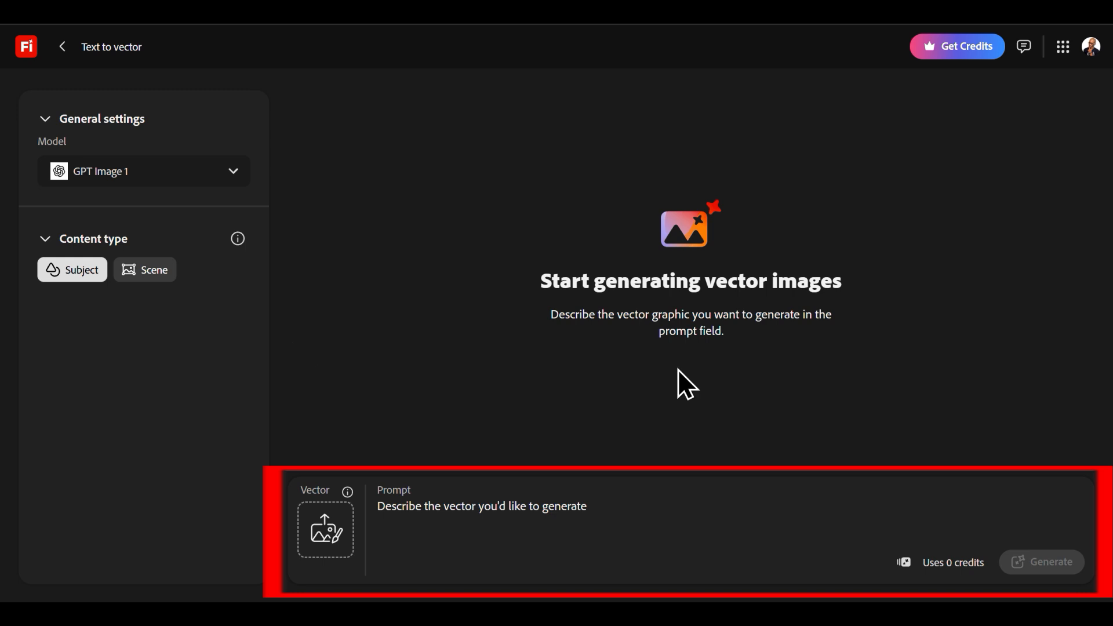
{"action": "left_click", "coordinate": [663, 517]}
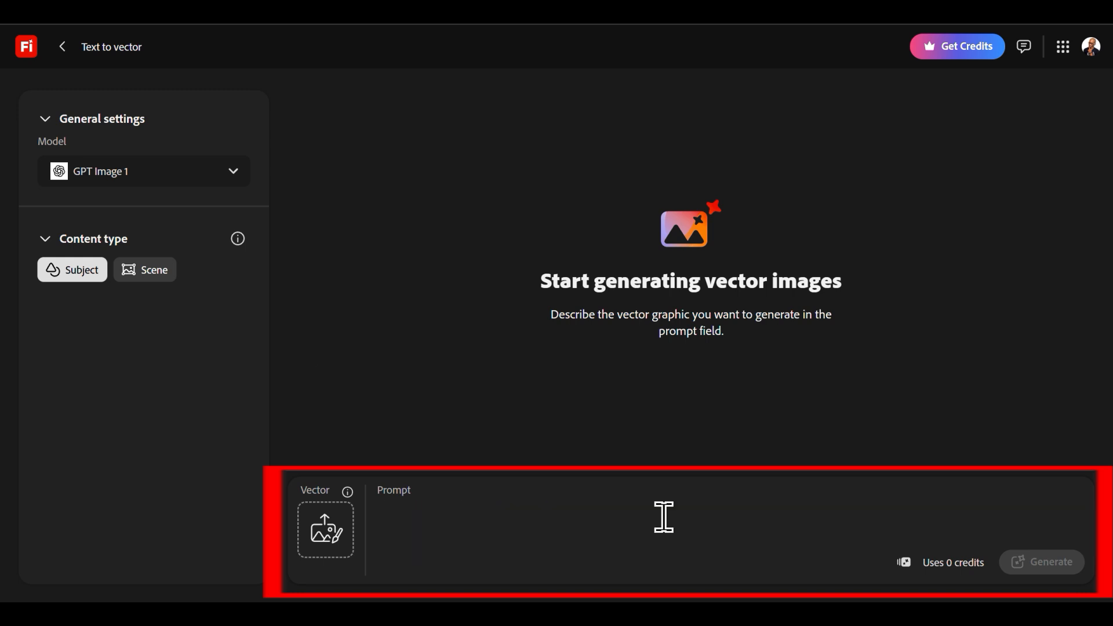
{"action": "type", "text": "A round emblem-style logo w"}
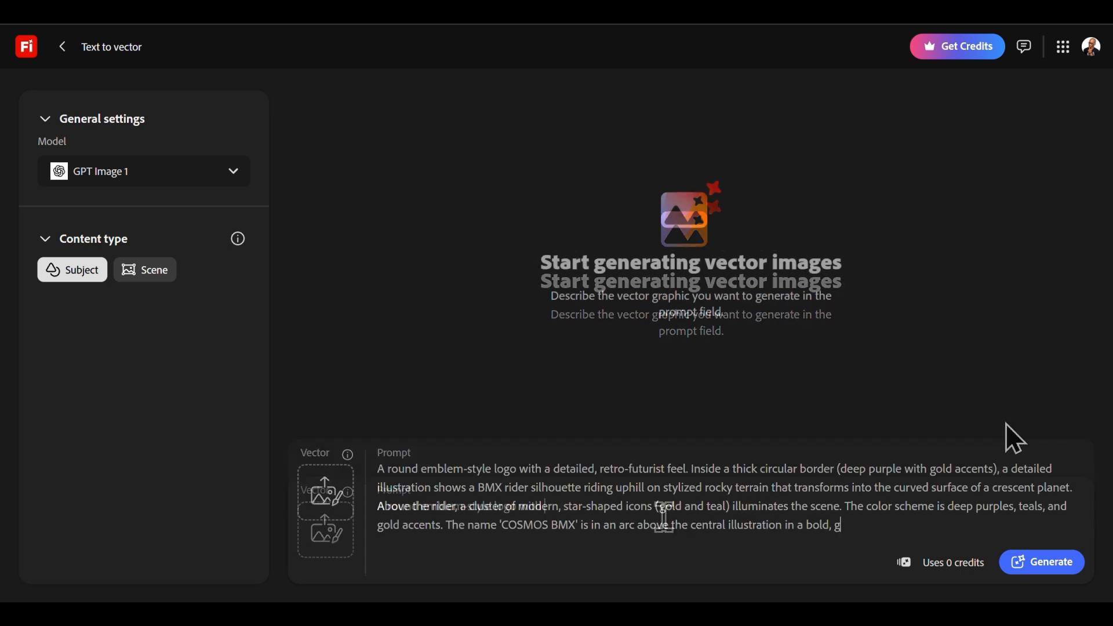
{"action": "type", "text": "eometri"}
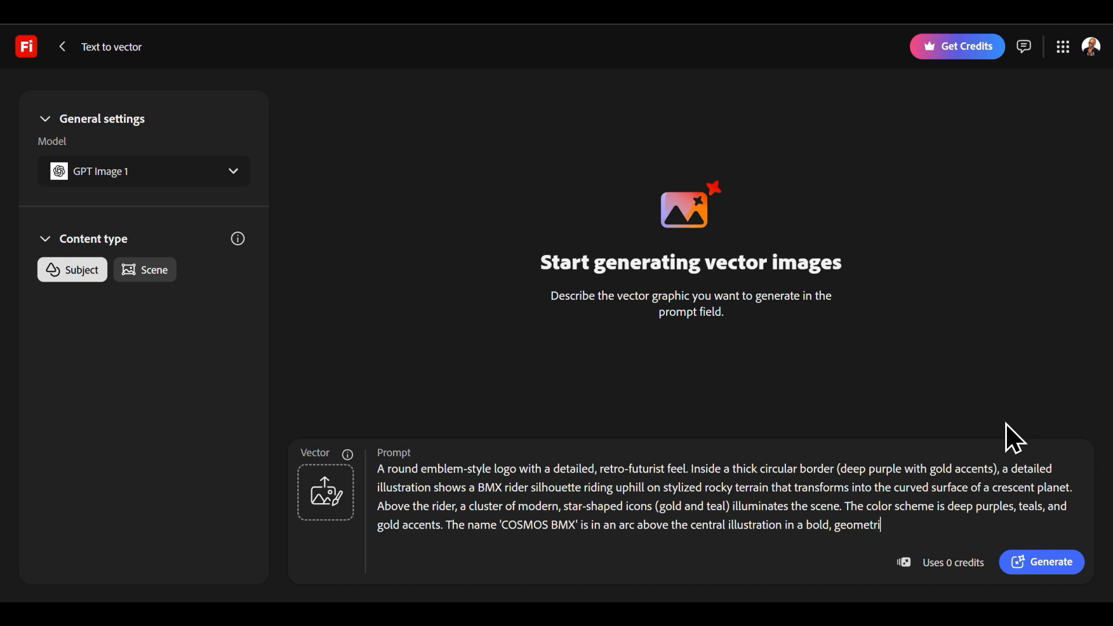
{"action": "type", "text": "c typeface."}
{"action": "left_click", "coordinate": [1049, 569]}
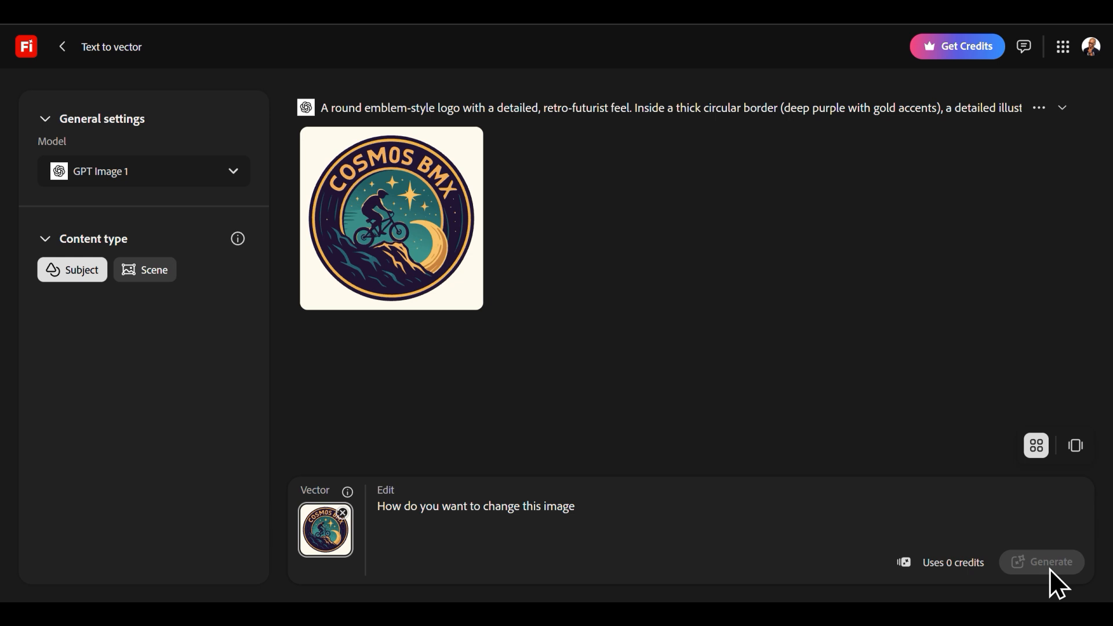
Step: View the generated COSMOS BMX logo at full size and download it as an SVG
{"action": "left_click", "coordinate": [426, 272]}
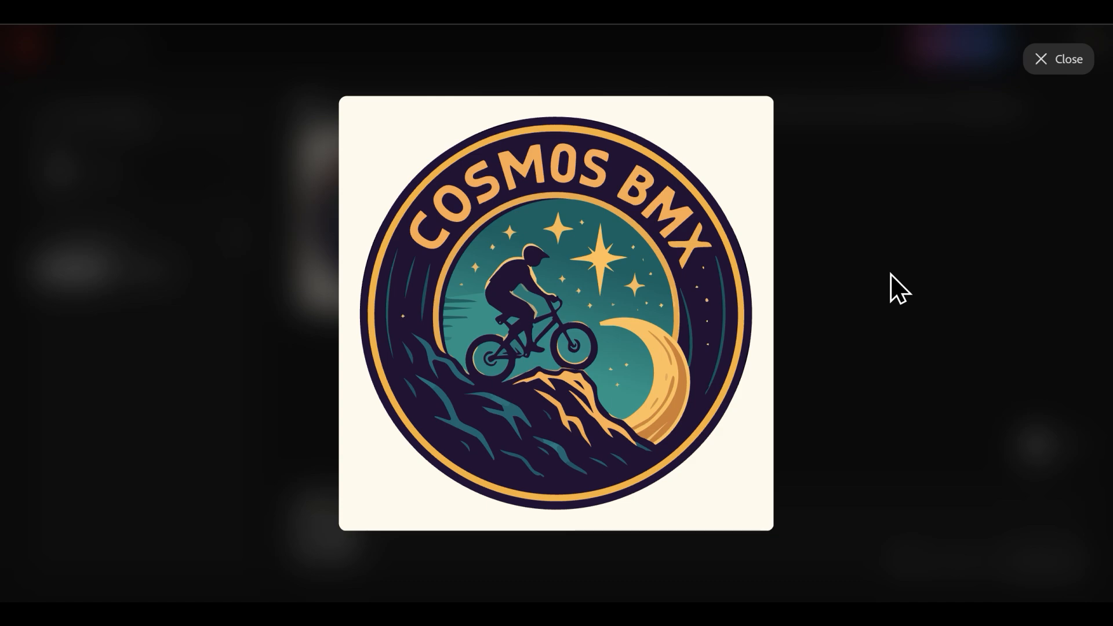
{"action": "left_click", "coordinate": [1038, 58]}
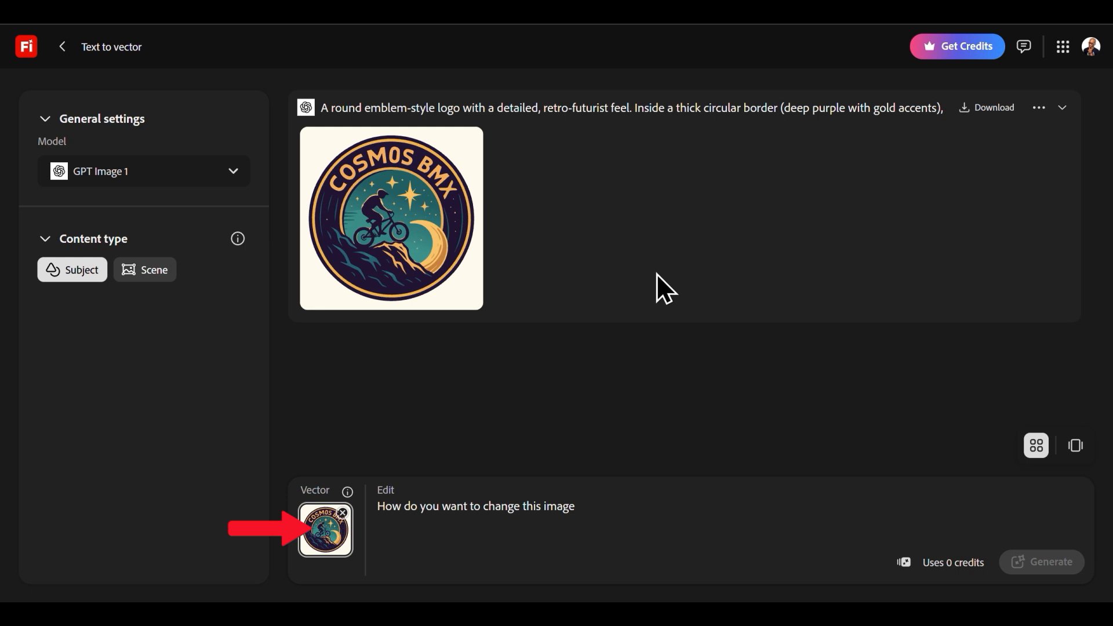
{"action": "mouse_move", "coordinate": [471, 154]}
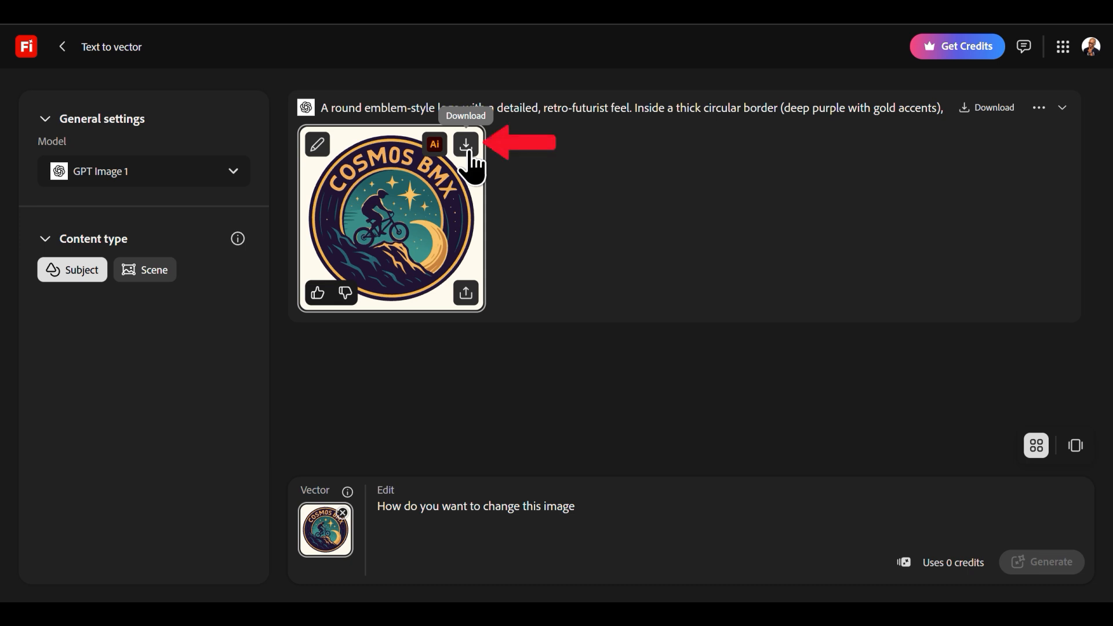
{"action": "left_click", "coordinate": [470, 155]}
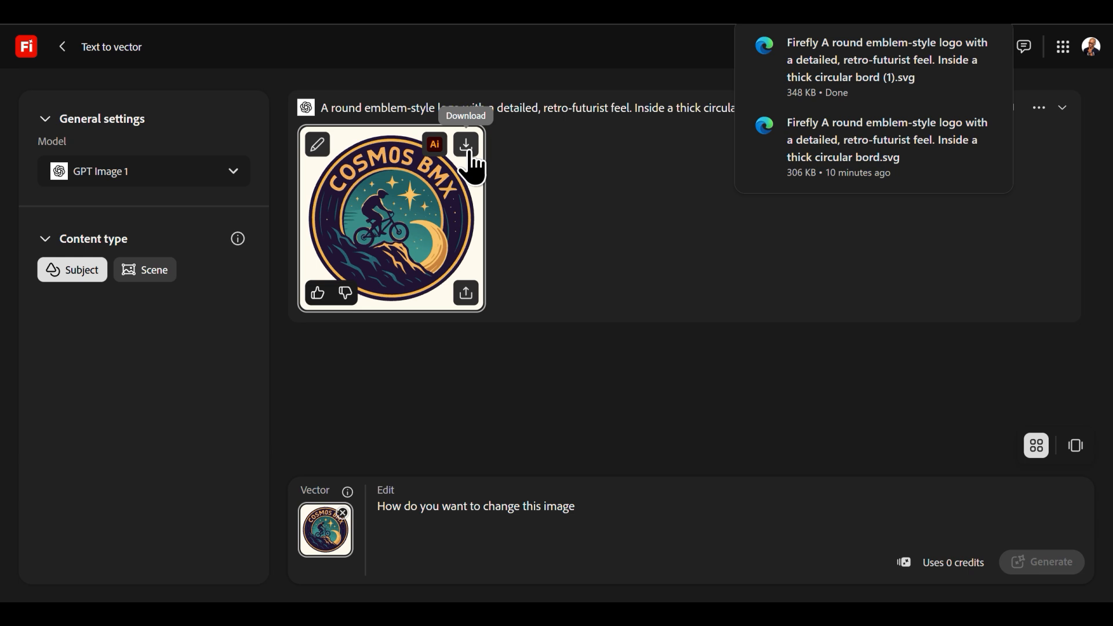
{"action": "left_click", "coordinate": [833, 343]}
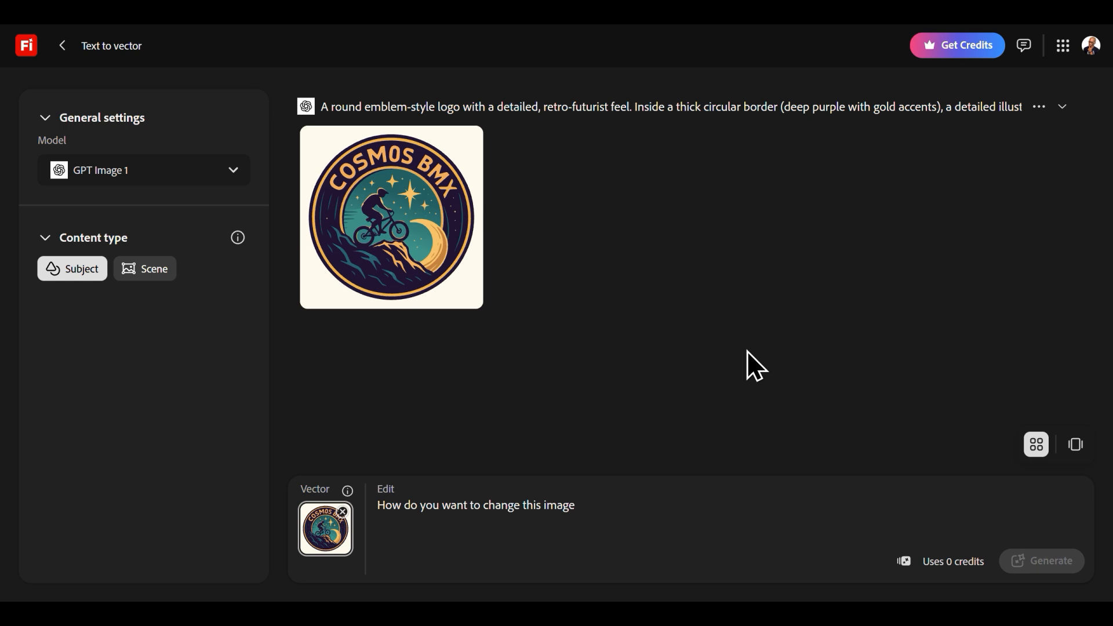
Step: Switch the model to Firefly Image 3 and apply the 3D effect with the Vibrant colors tone
{"action": "left_click", "coordinate": [233, 171]}
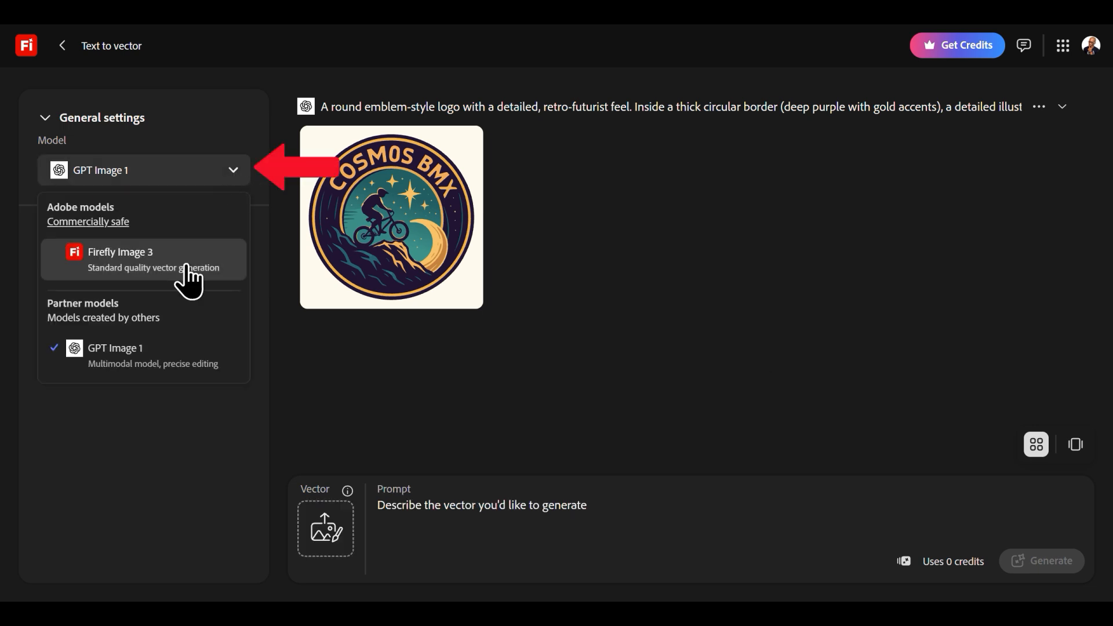
{"action": "left_click", "coordinate": [129, 277]}
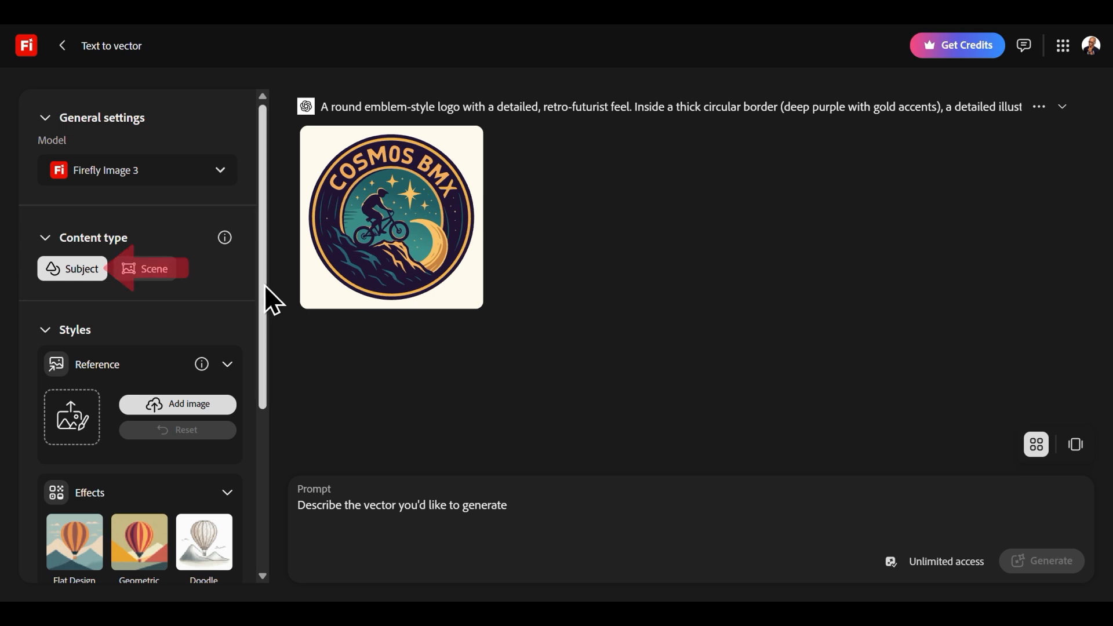
{"action": "left_click_drag", "start_coordinate": [263, 286], "coordinate": [255, 461]}
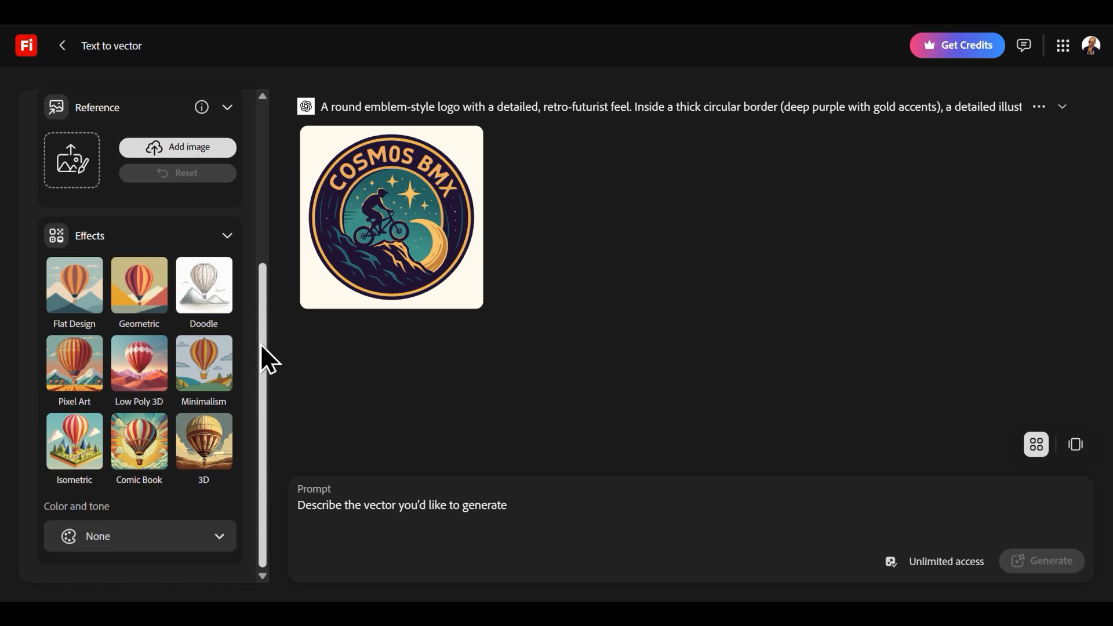
{"action": "left_click", "coordinate": [226, 441]}
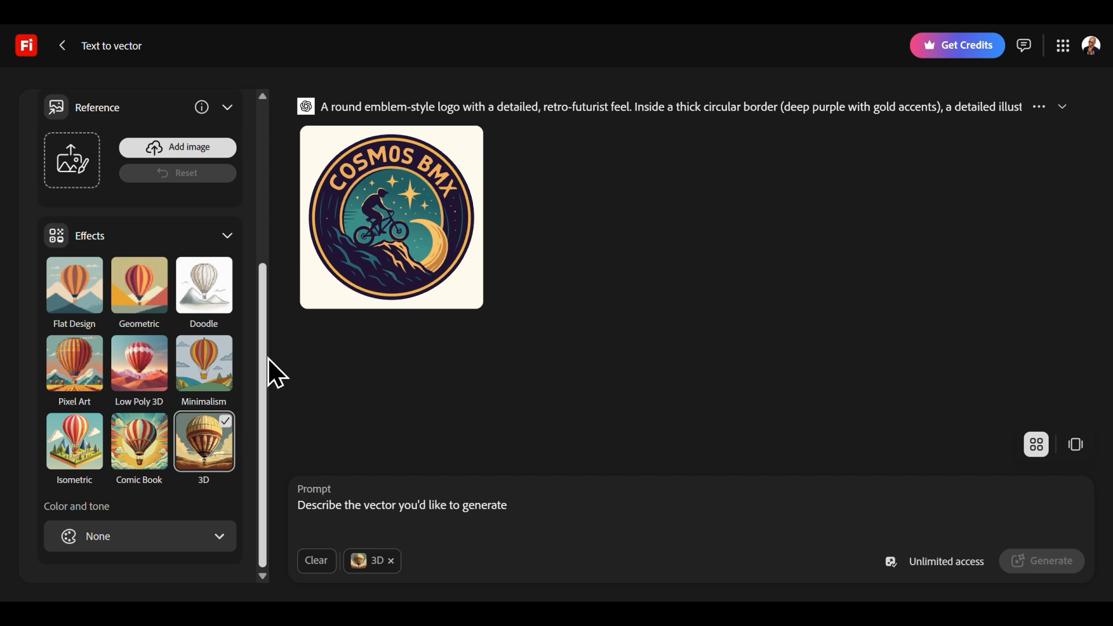
{"action": "left_click", "coordinate": [213, 541]}
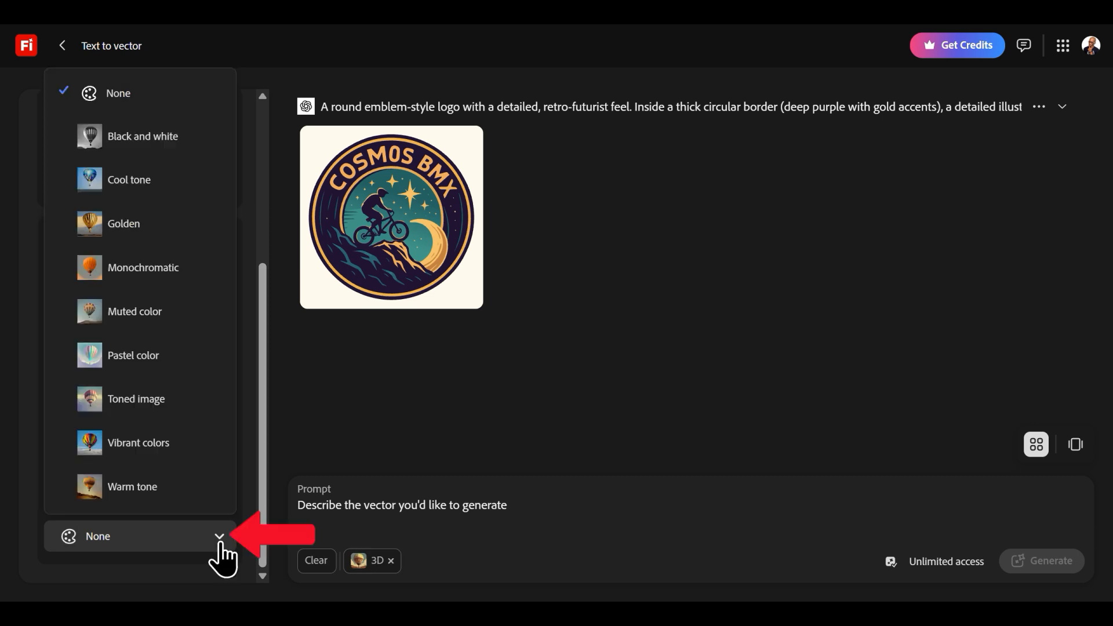
{"action": "left_click", "coordinate": [182, 444]}
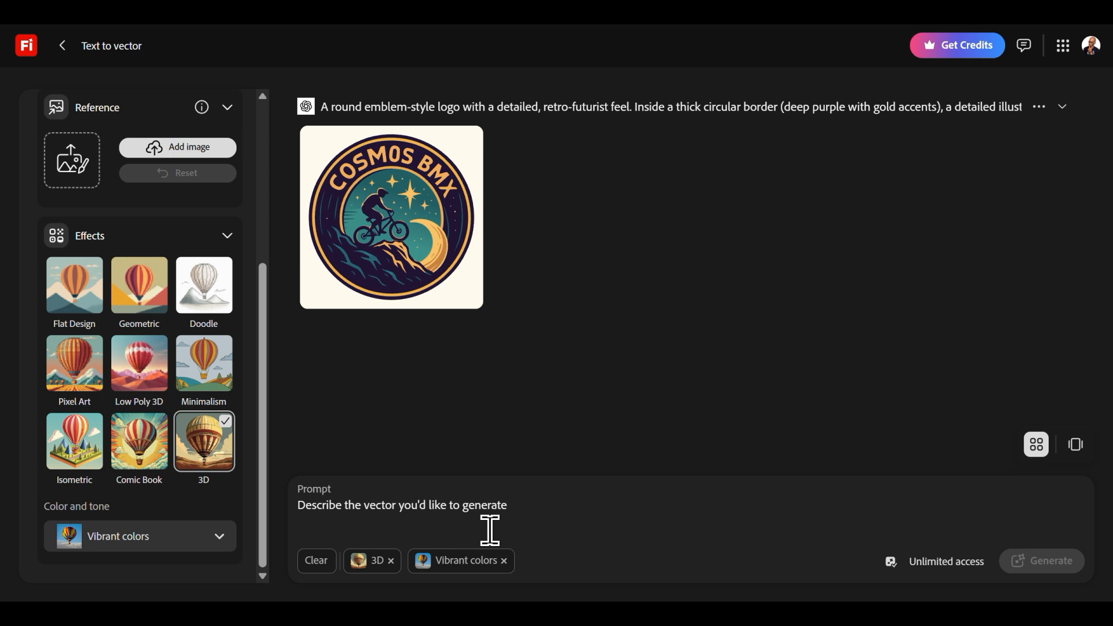
Step: Generate a t-shirt vector: BMX rider silhouette doing a tailwhip, swirling galaxy nebula, geometric stars, planetary rings, electric purple, cyan and magenta, bold dark outlines, on black
{"action": "scroll", "coordinate": [260, 436], "scroll_direction": "up", "scroll_amount": 1}
{"action": "left_click_drag", "start_coordinate": [259, 436], "coordinate": [263, 282]}
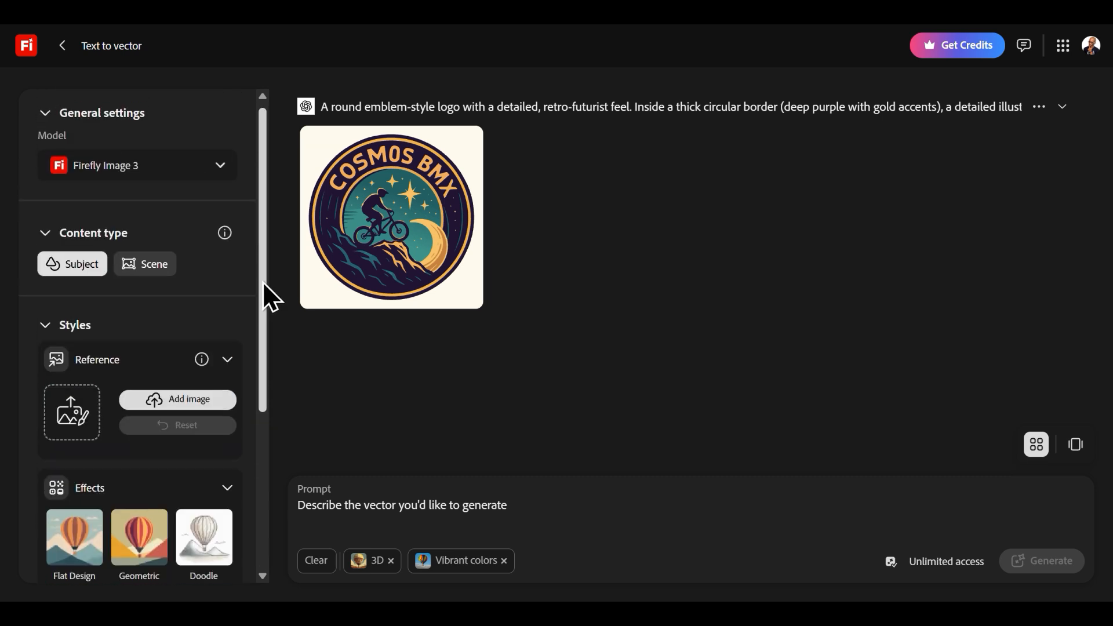
{"action": "left_click", "coordinate": [487, 525]}
{"action": "type", "text": "A "}
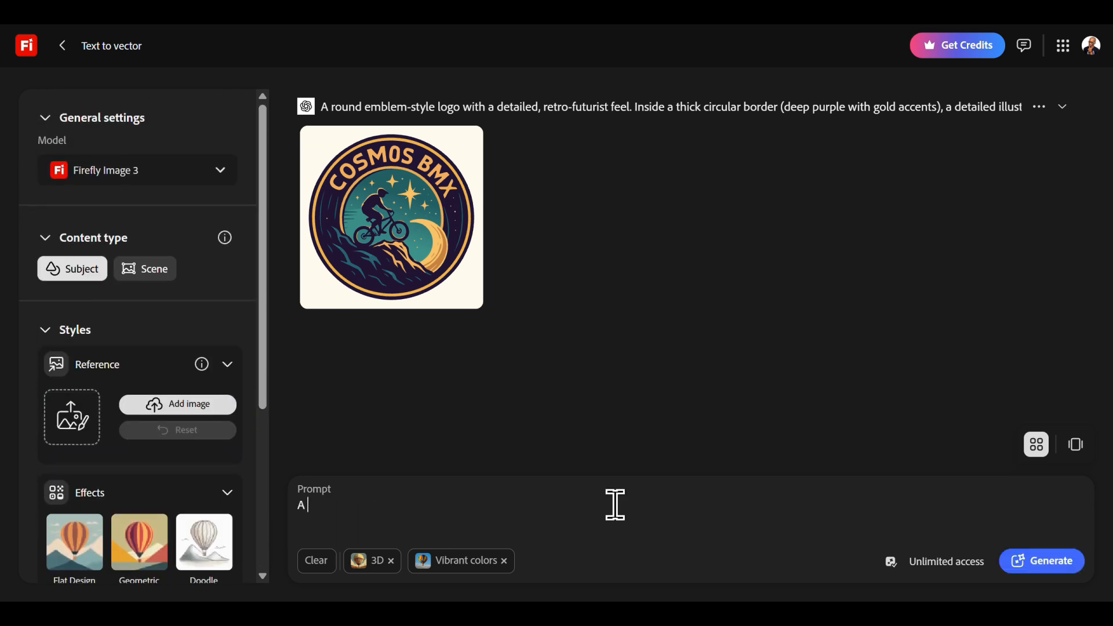
{"action": "type", "text": "dynamic vector illustration fo"}
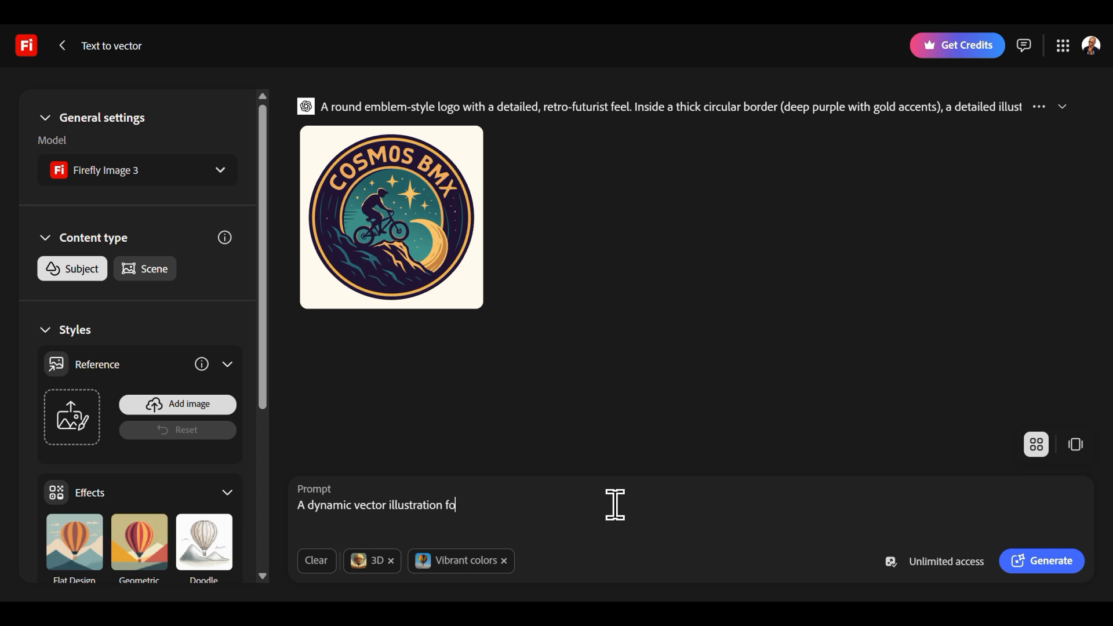
{"action": "type", "text": "r a t-shirt. A detailed silhouette of a BMX rider doing a tailwhip trick. Kicking up behind the rear wheel is a swirling, explosive galaxy nebula with geometric stars and planetary rings. Vibrant cyberpunk color palette of electric purple, cyan, and magenta. Bold dark outlines, isolated subject on "}
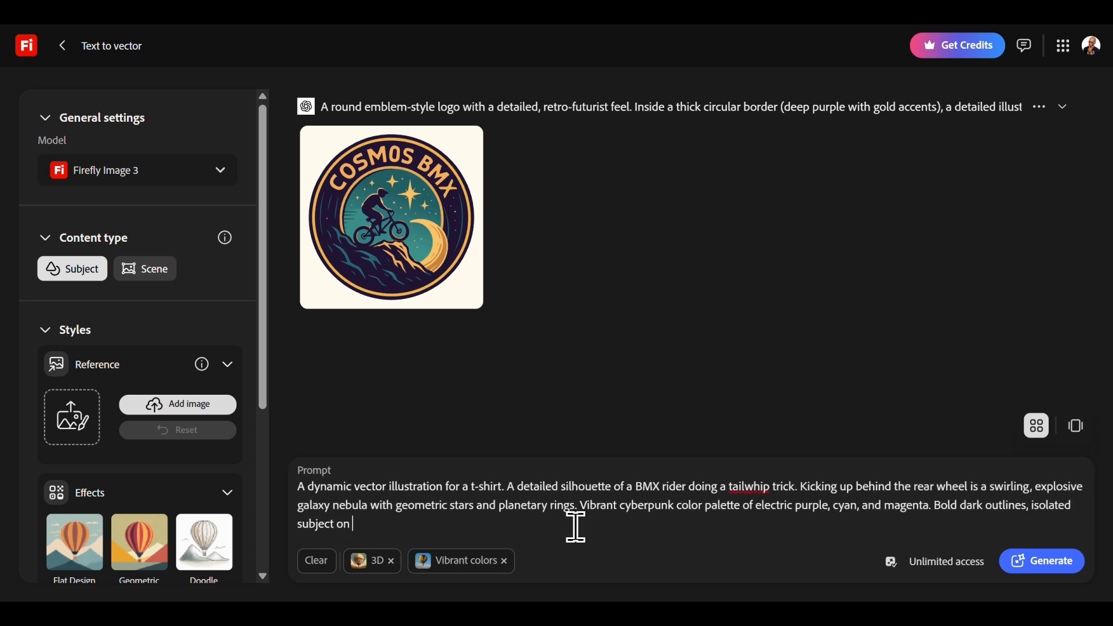
{"action": "type", "text": "black."}
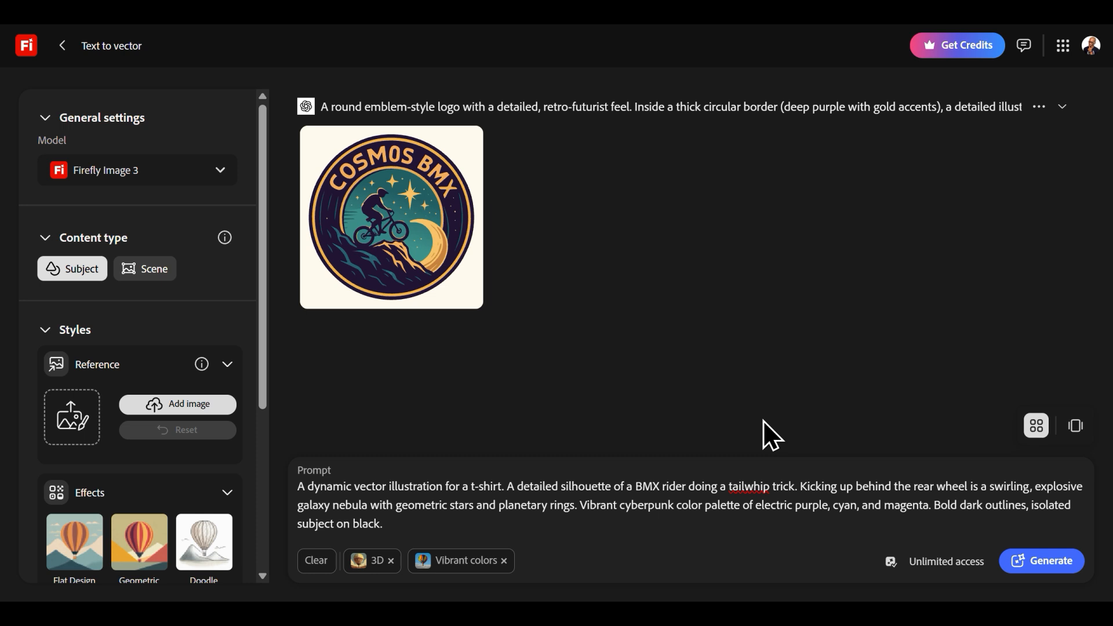
{"action": "left_click", "coordinate": [1044, 571]}
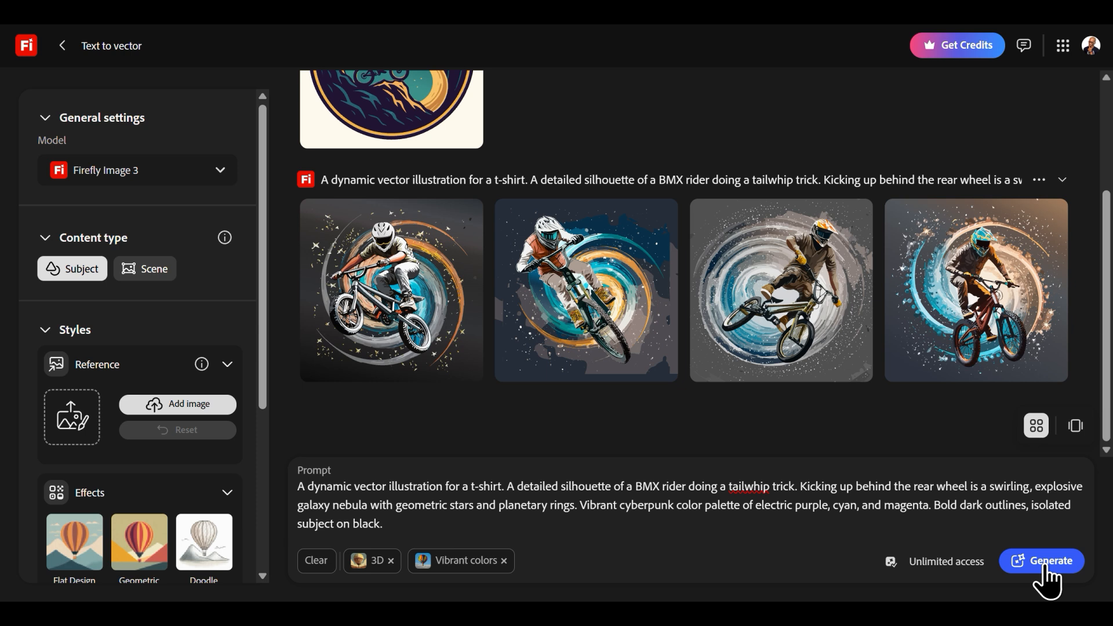
Step: View each of the four generated BMX t-shirt illustrations at full size, and return to the results
{"action": "left_click", "coordinate": [373, 295]}
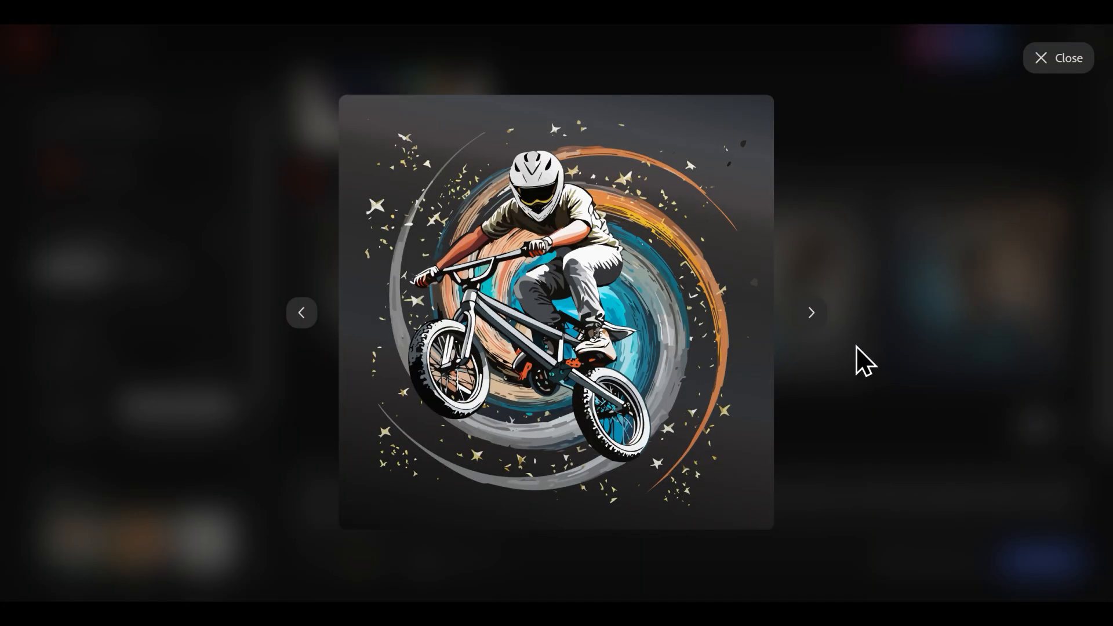
{"action": "left_click", "coordinate": [812, 313]}
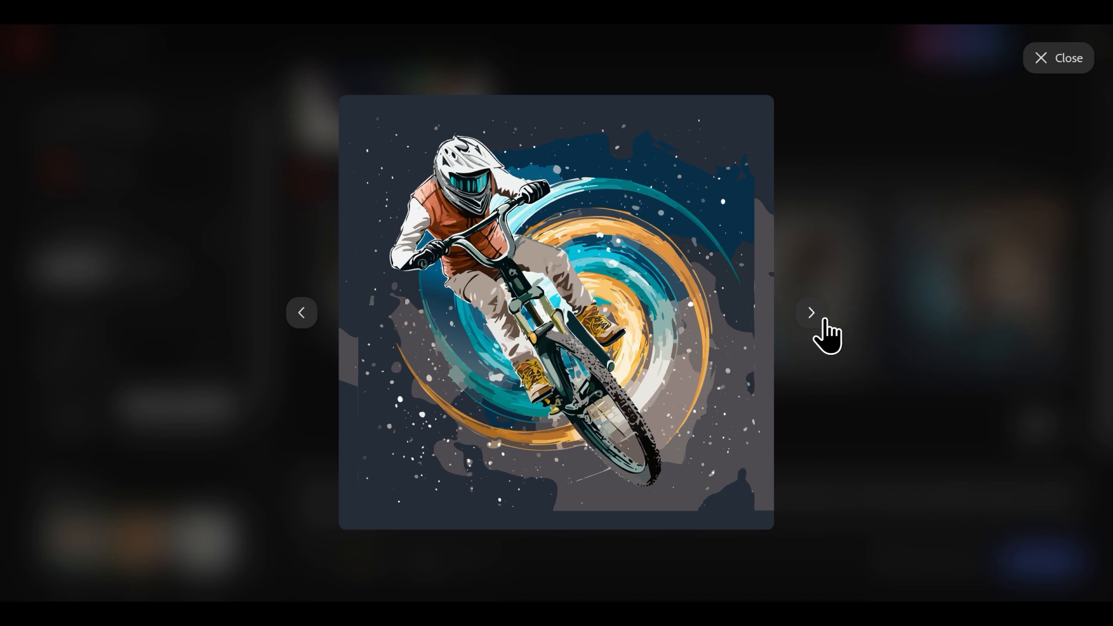
{"action": "left_click", "coordinate": [812, 313]}
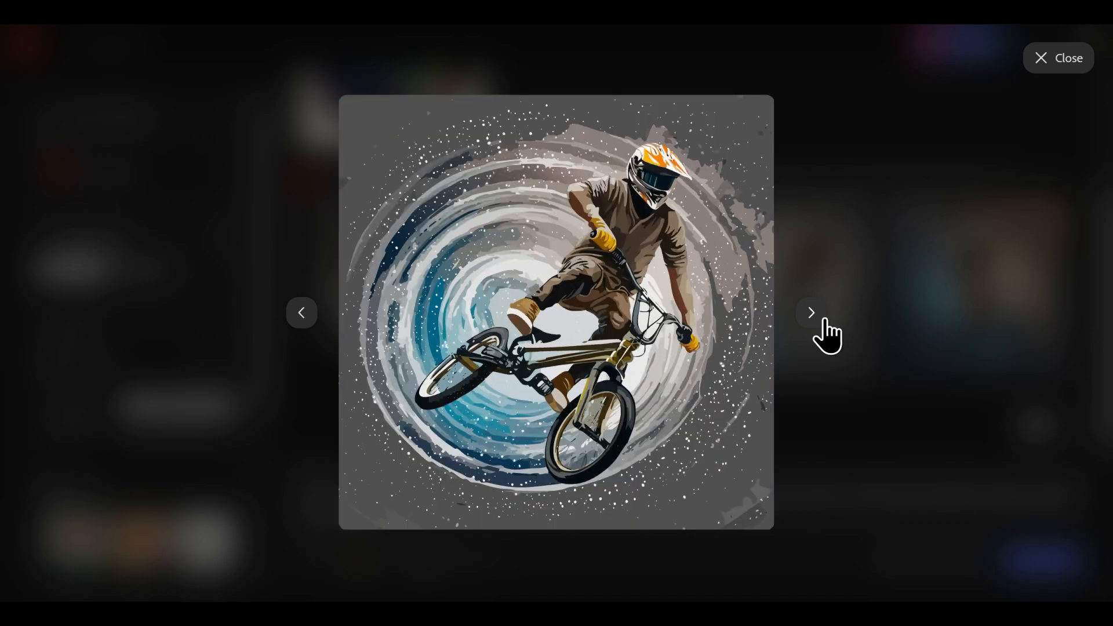
{"action": "left_click", "coordinate": [812, 313]}
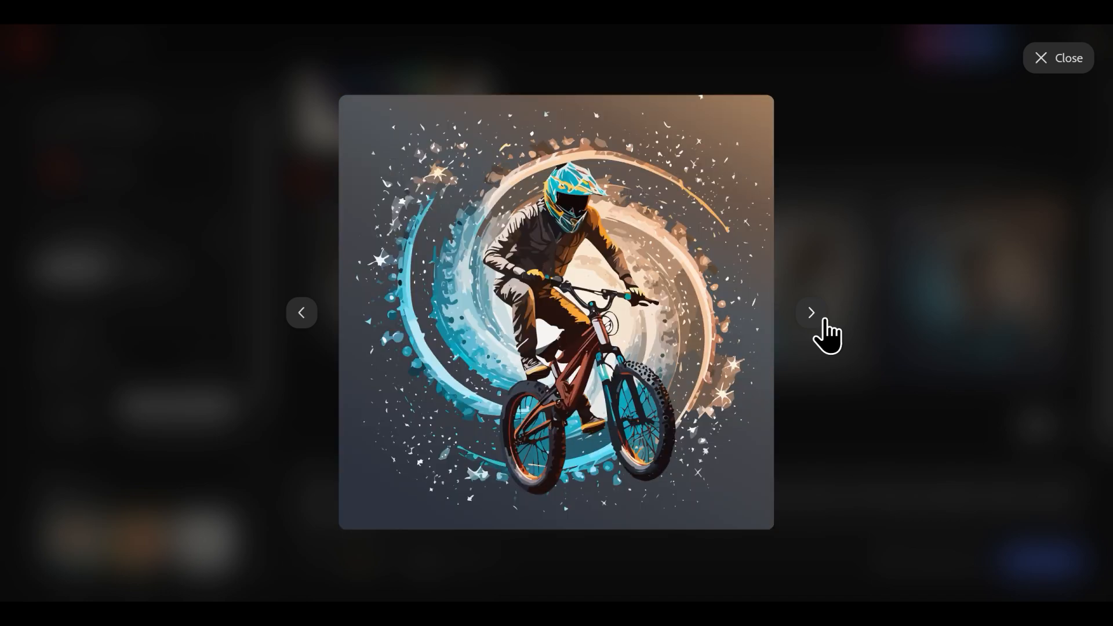
{"action": "key", "text": "Escape"}
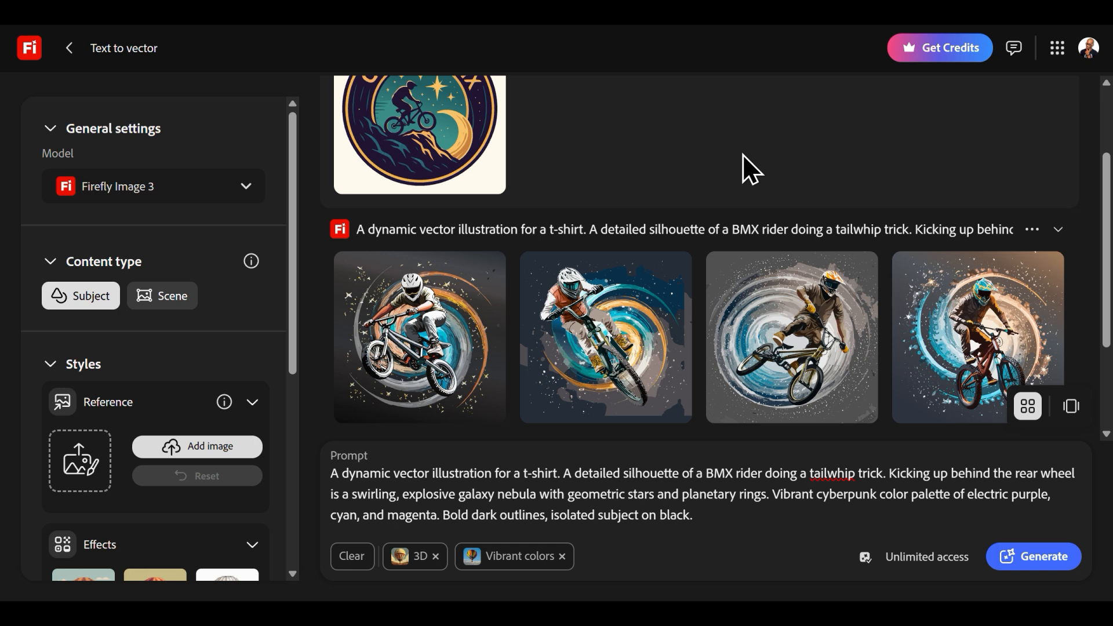
Step: Remove the Vibrant colors tone and the 3D effect, and clear the t-shirt prompt text
{"action": "left_click", "coordinate": [561, 557]}
{"action": "left_click", "coordinate": [436, 557]}
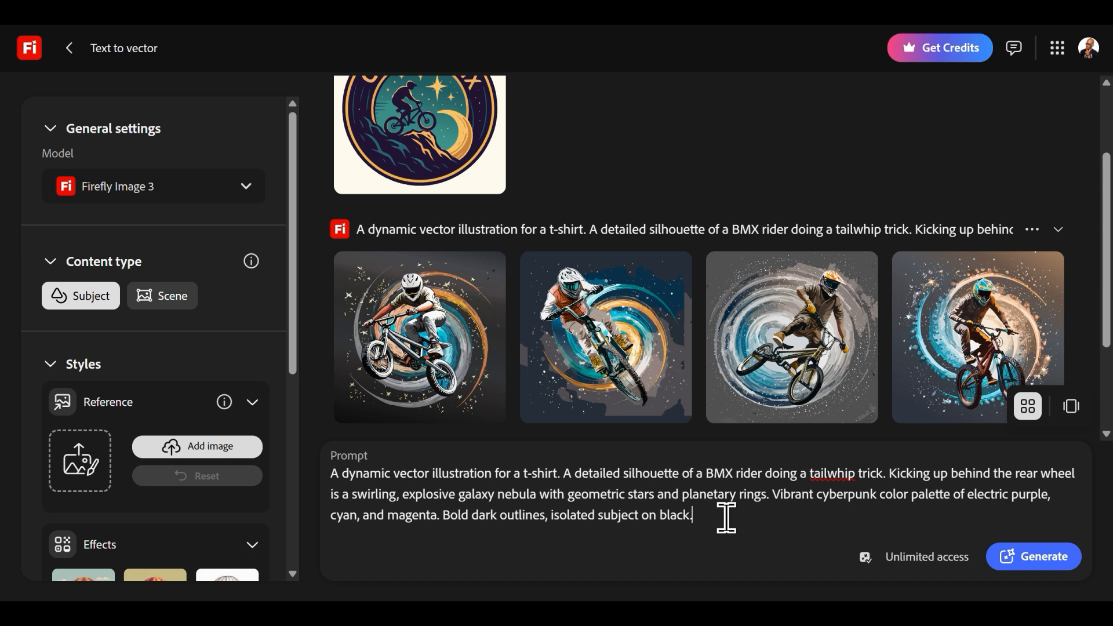
{"action": "left_click_drag", "start_coordinate": [719, 516], "coordinate": [342, 472]}
{"action": "key", "text": "BackSpace"}
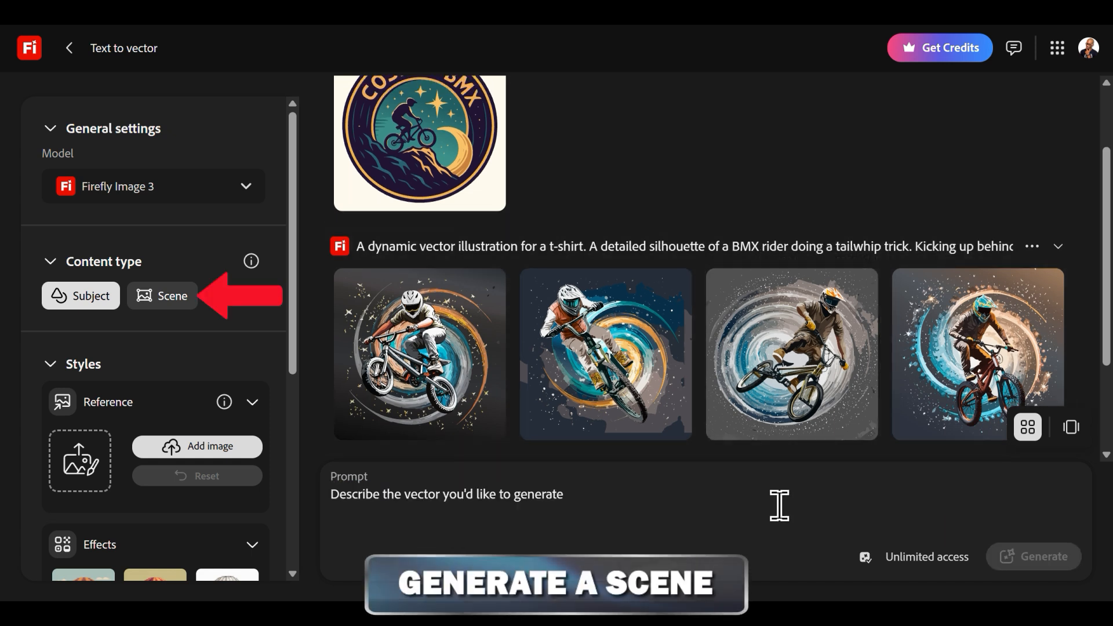
Step: Set the content type to Scene and use the COSMOS BMX logo as the style reference
{"action": "left_click", "coordinate": [164, 309]}
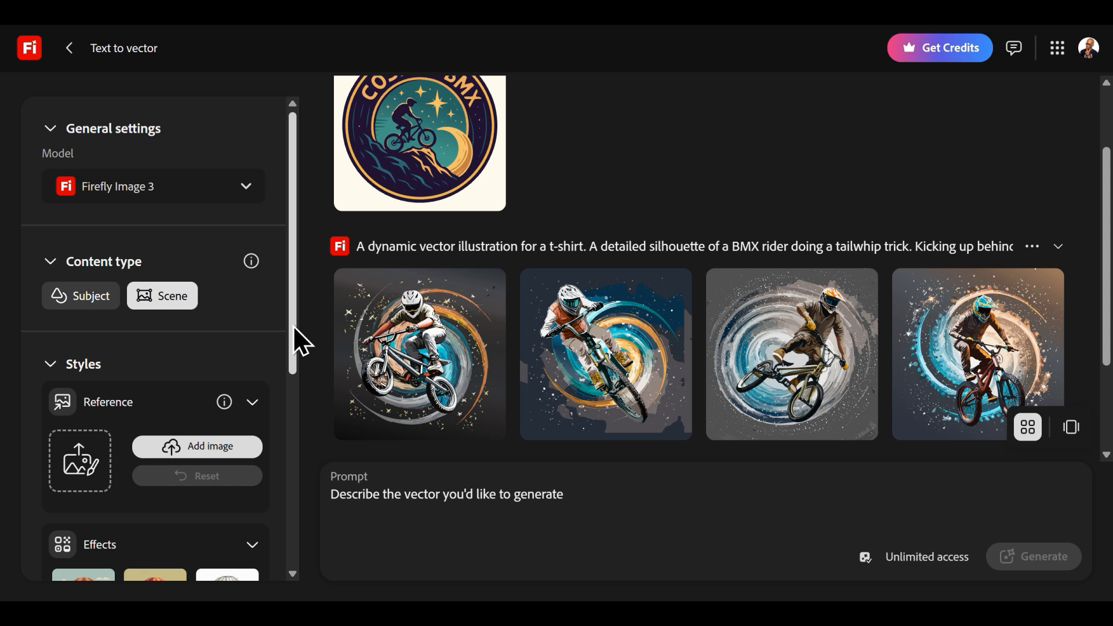
{"action": "left_click_drag", "start_coordinate": [294, 327], "coordinate": [298, 394]}
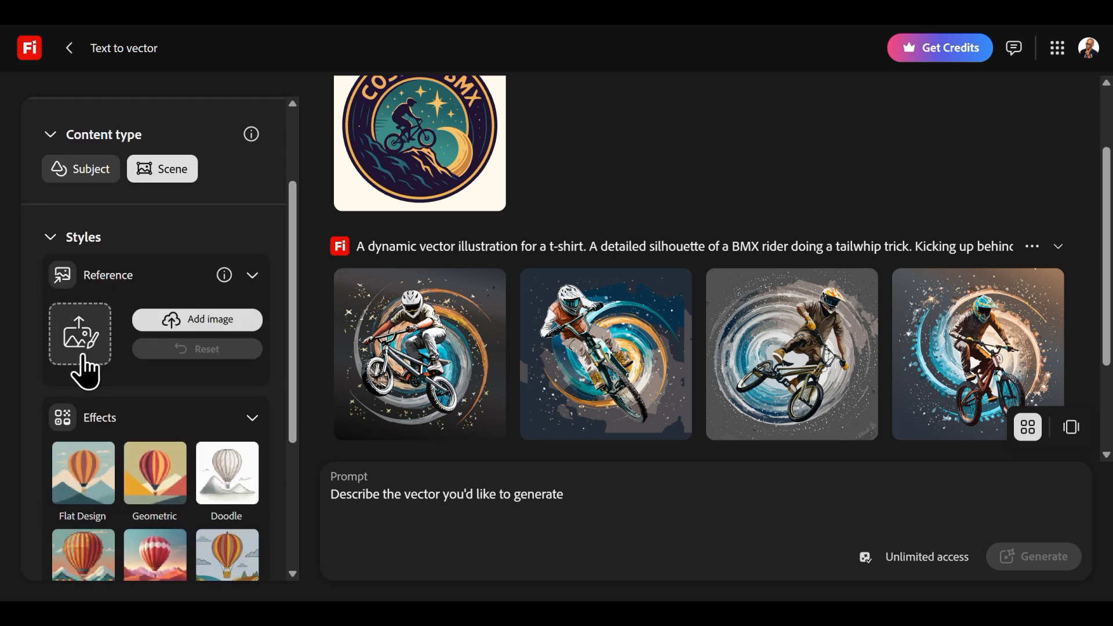
{"action": "scroll", "coordinate": [318, 331], "scroll_direction": "up", "scroll_amount": 2}
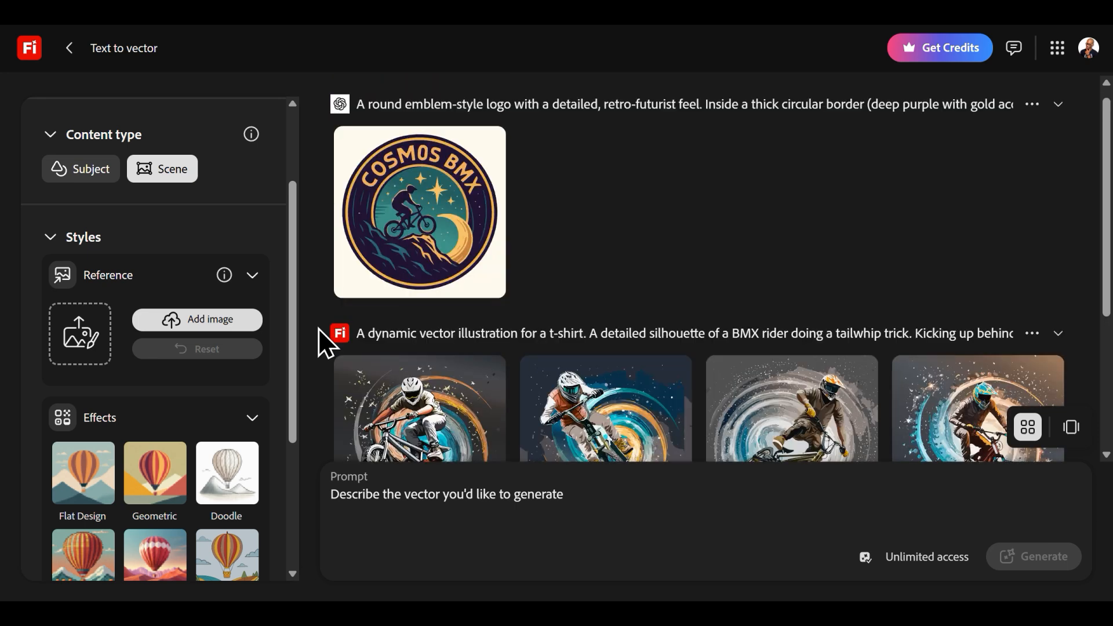
{"action": "left_click", "coordinate": [360, 150]}
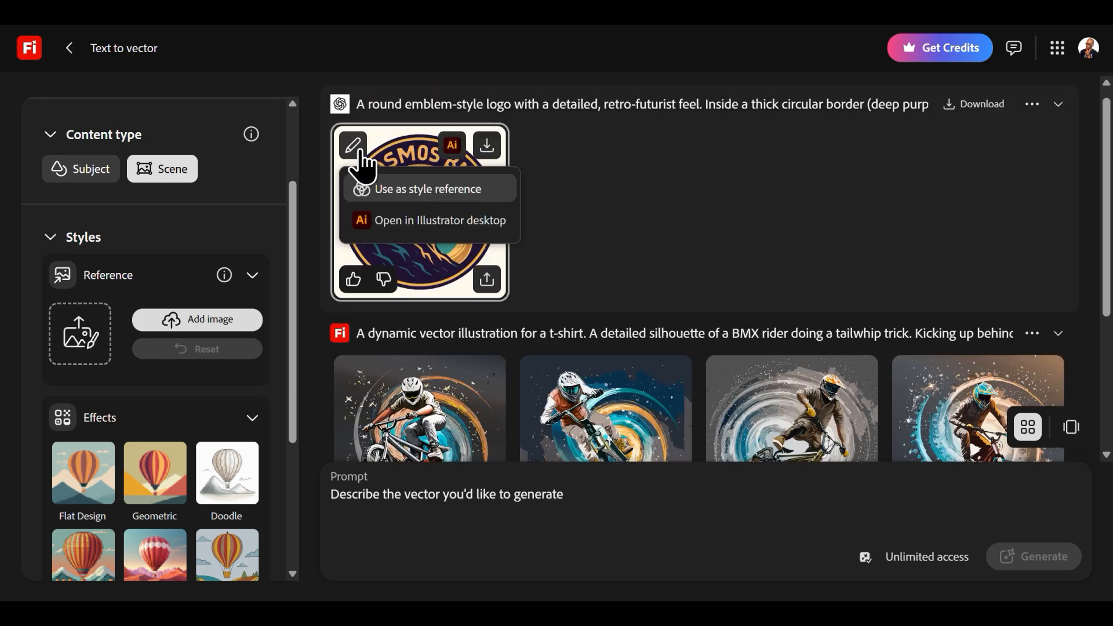
{"action": "left_click", "coordinate": [405, 192]}
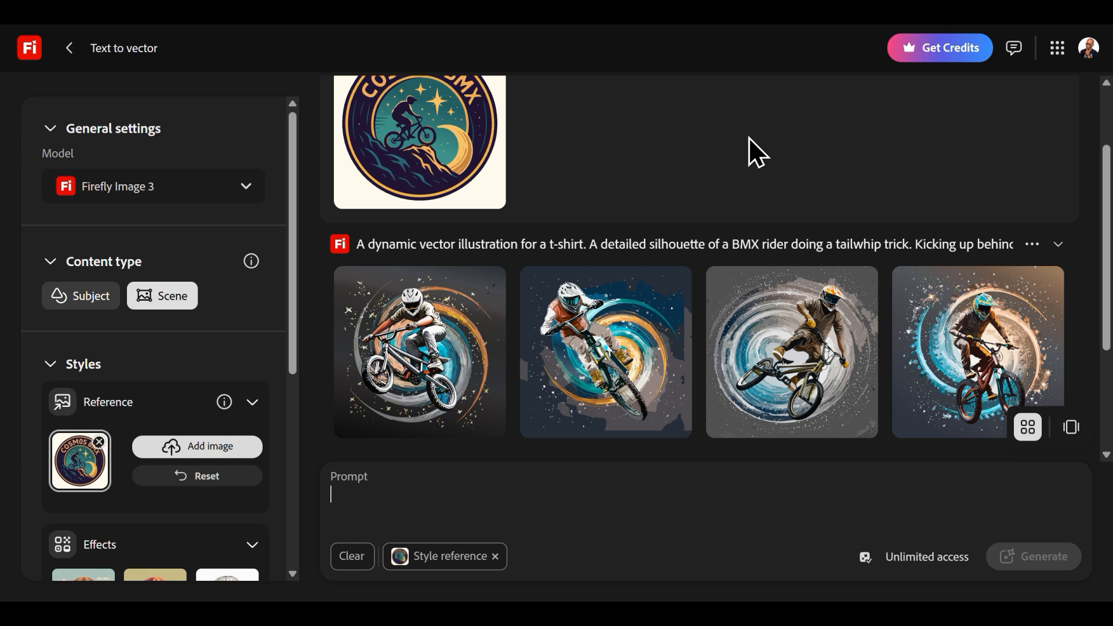
Step: Generate a flat-style landscape of a BMX dirt trail track: silhouetted rider mid-air, orange and purple sunset, rolling hills, trees, spectators, clean lines, no gradients, solid colors
{"action": "left_click", "coordinate": [722, 478]}
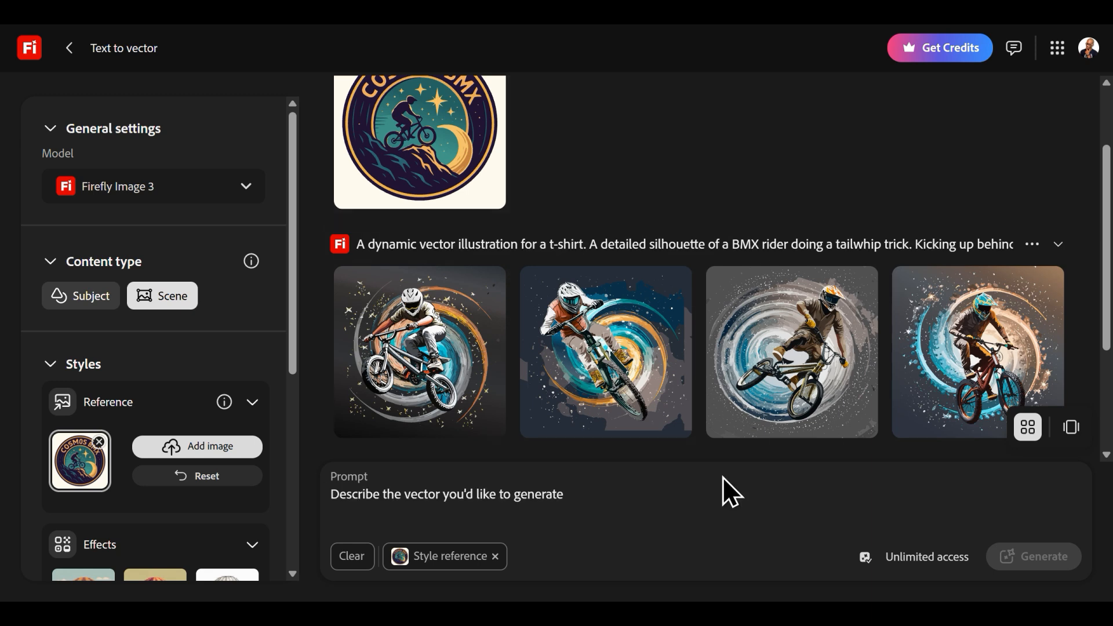
{"action": "left_click", "coordinate": [677, 496]}
{"action": "type", "text": "A dramatic vex"}
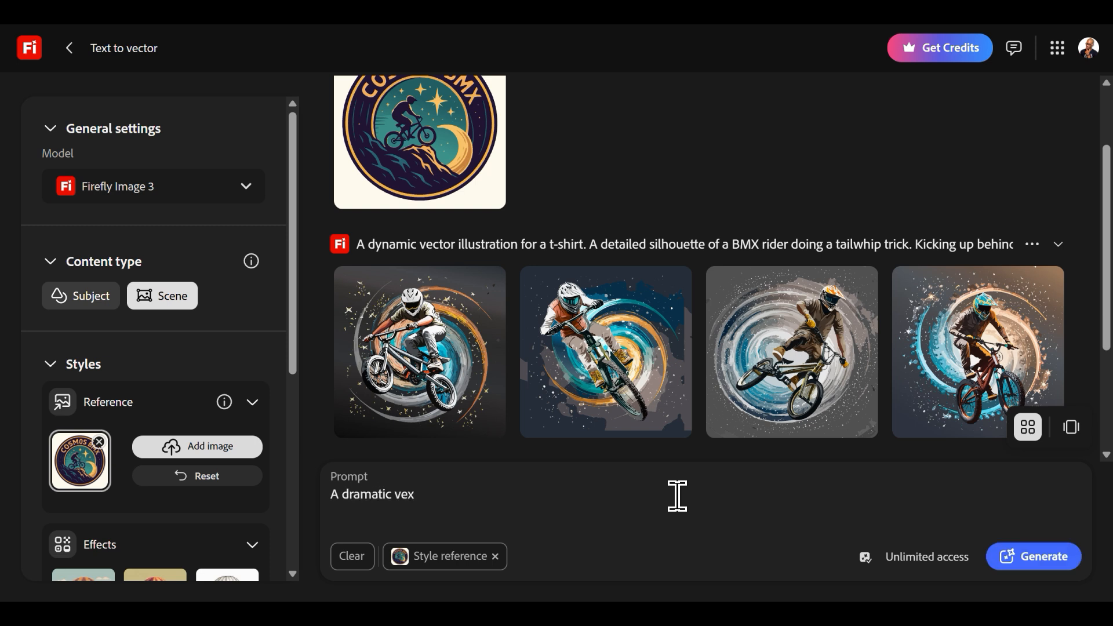
{"action": "key", "text": "BackSpace"}
{"action": "type", "text": "ctor landscape of"}
{"action": "type", "text": "a BMX dirt trail track. Focus on a single rider silhouetted mid-air over a large jump against a fiery orange and purple sunset. Detailed layers of rolling hills, trees, and small spectator figures in the background. Flat vector illustration style, clean continuous lines, no gradients, solid"}
{"action": "type", "text": "color f"}
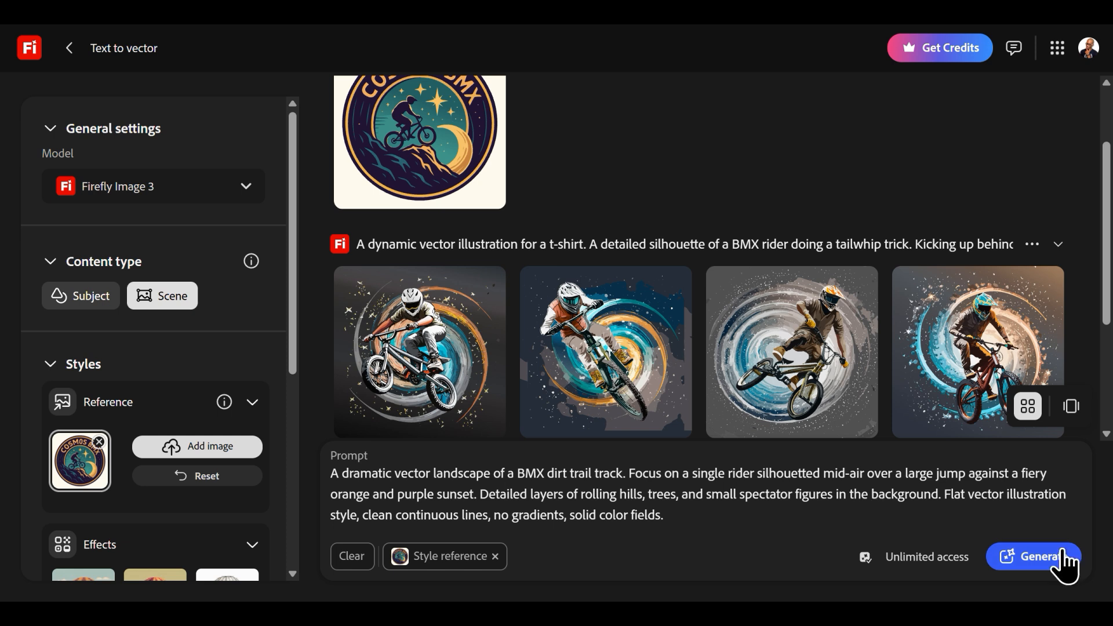
{"action": "left_click", "coordinate": [1026, 573]}
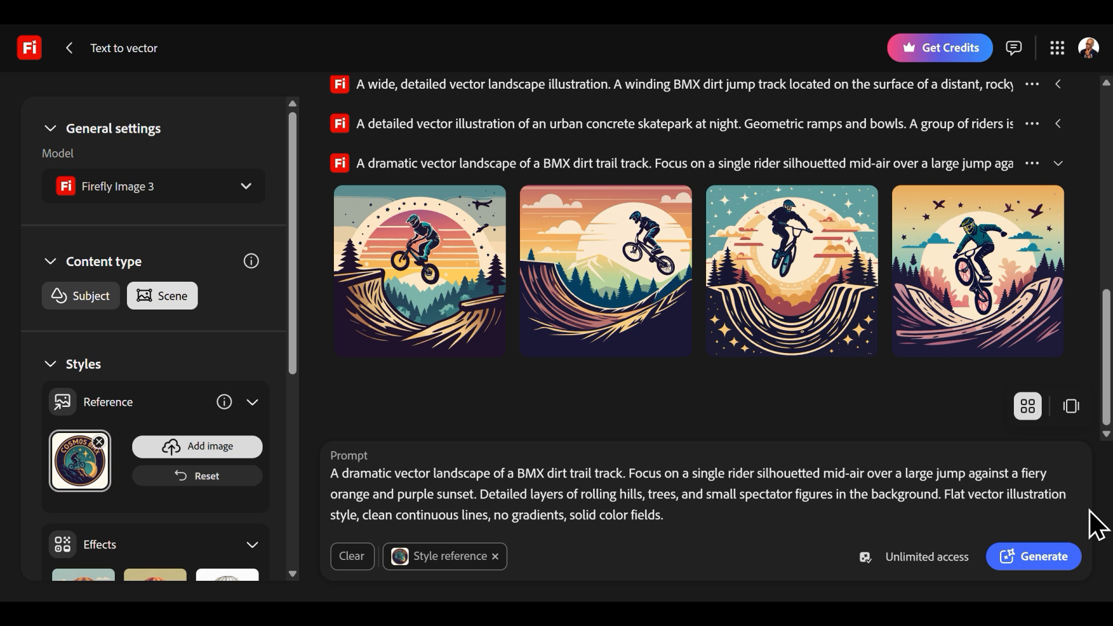
Step: View the generated BMX dirt trail landscapes one after another at full size
{"action": "left_click", "coordinate": [445, 314]}
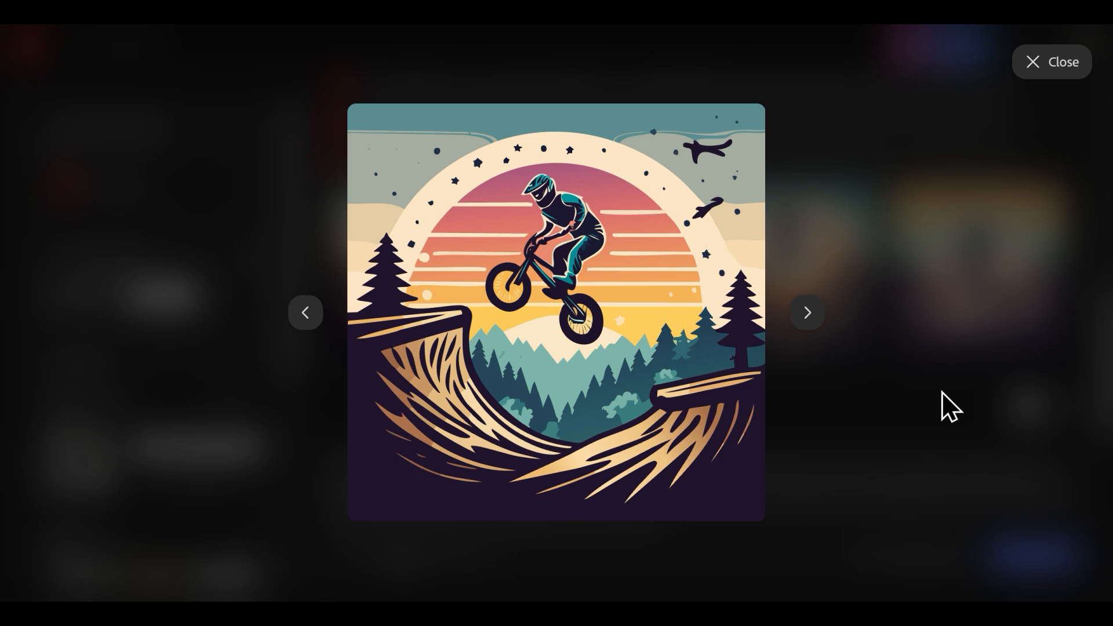
{"action": "left_click", "coordinate": [807, 316]}
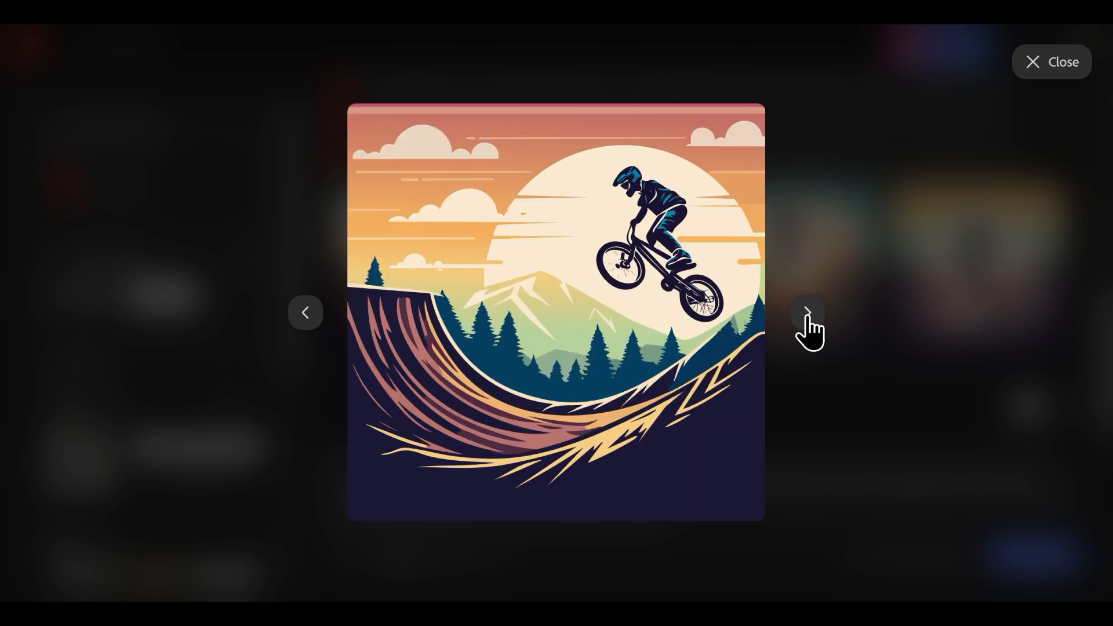
{"action": "left_click", "coordinate": [808, 317]}
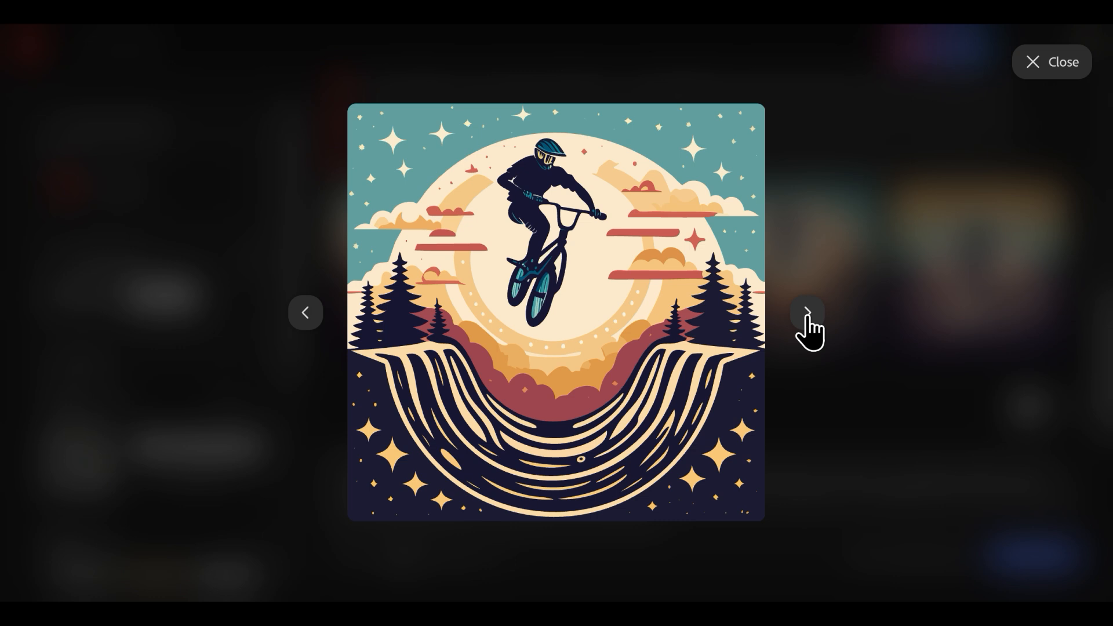
{"action": "left_click", "coordinate": [807, 316]}
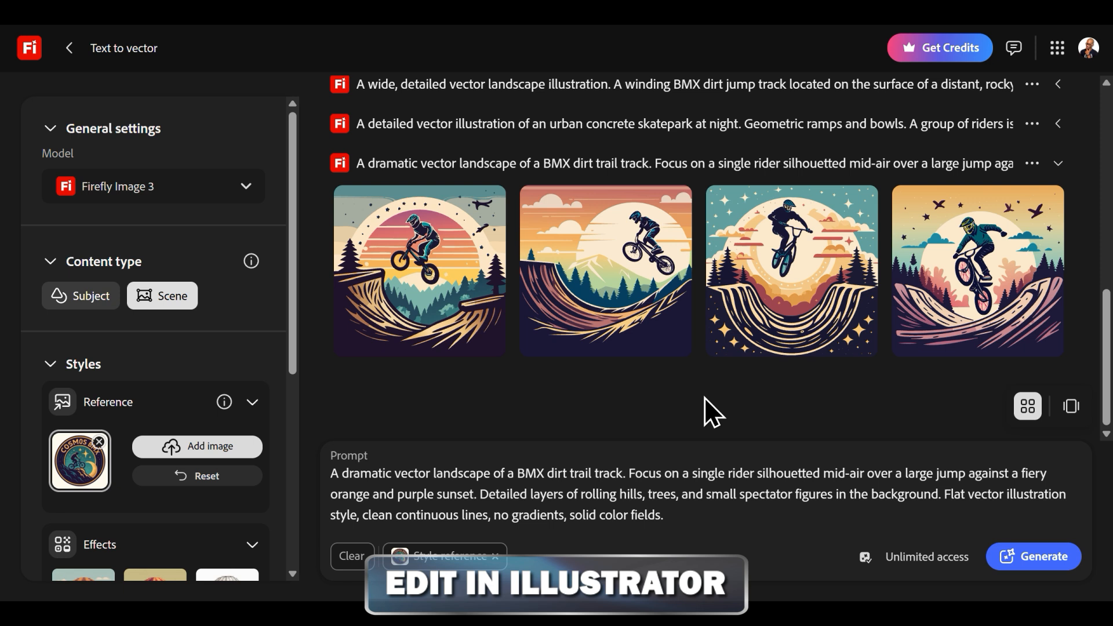
Step: Open the second BMX landscape result in Illustrator desktop and view the artwork at 50% zoom
{"action": "mouse_move", "coordinate": [643, 263]}
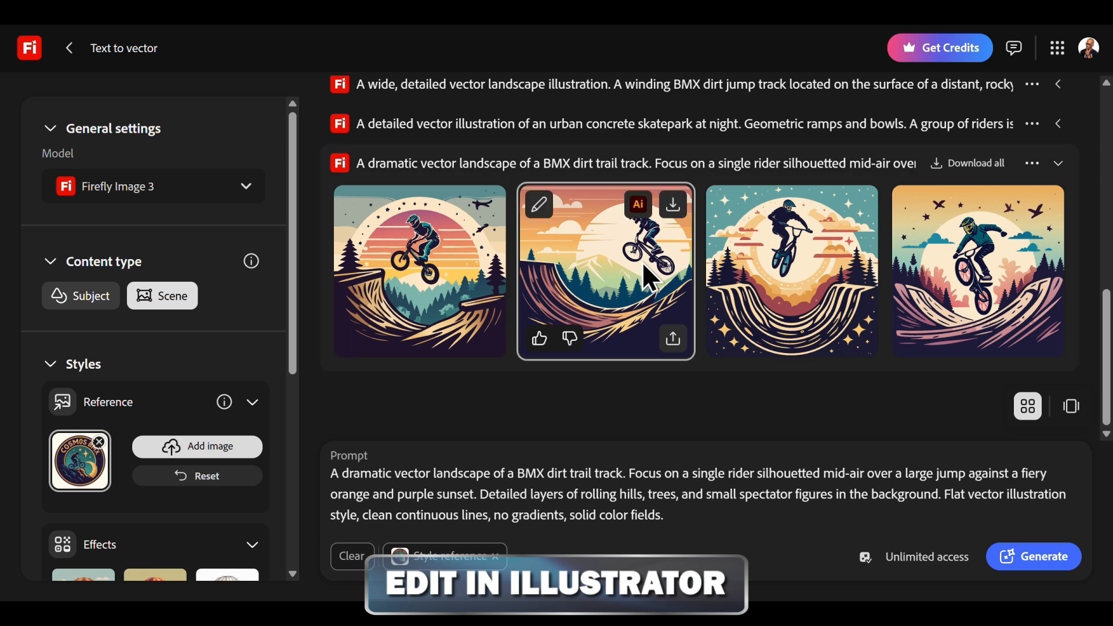
{"action": "left_click", "coordinate": [638, 215]}
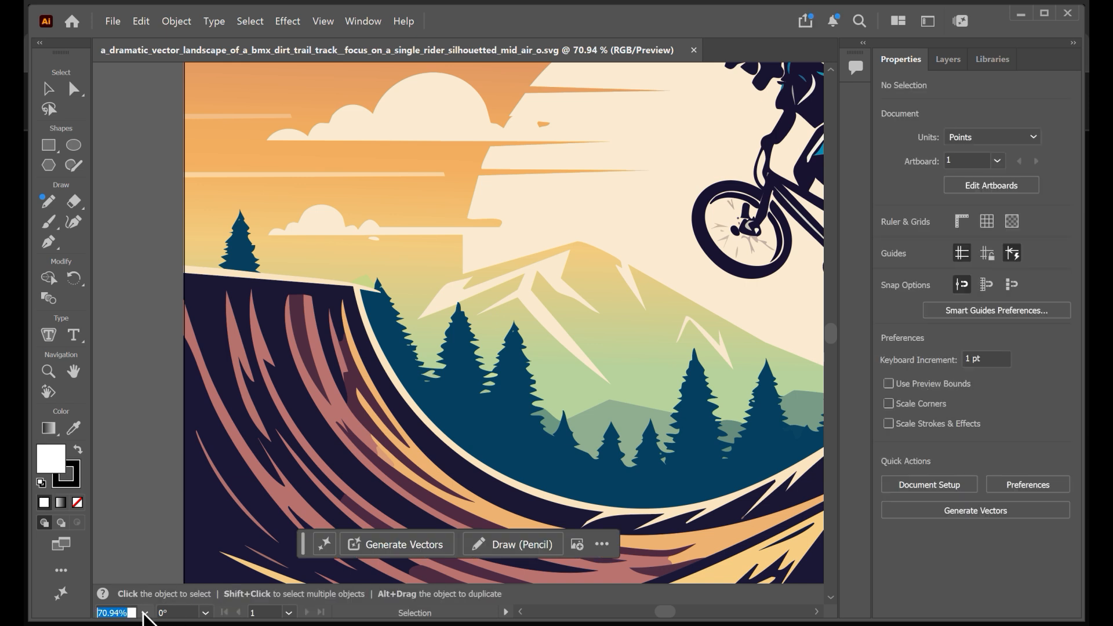
{"action": "left_click", "coordinate": [144, 613]}
{"action": "left_click", "coordinate": [182, 433]}
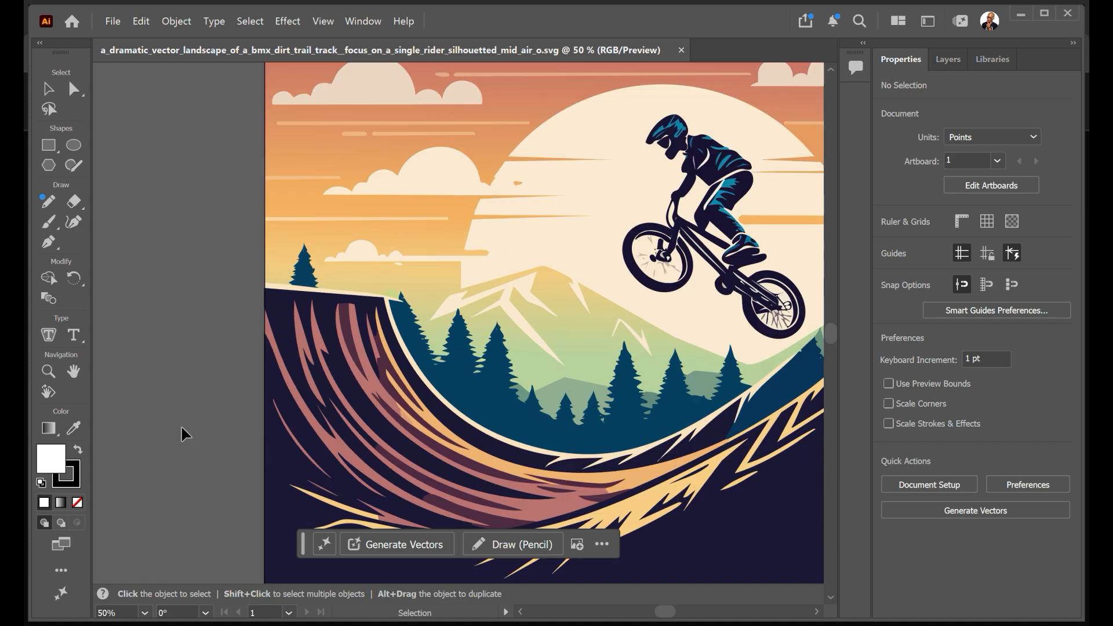
{"action": "scroll", "coordinate": [630, 324], "scroll_direction": "right", "scroll_amount": 3}
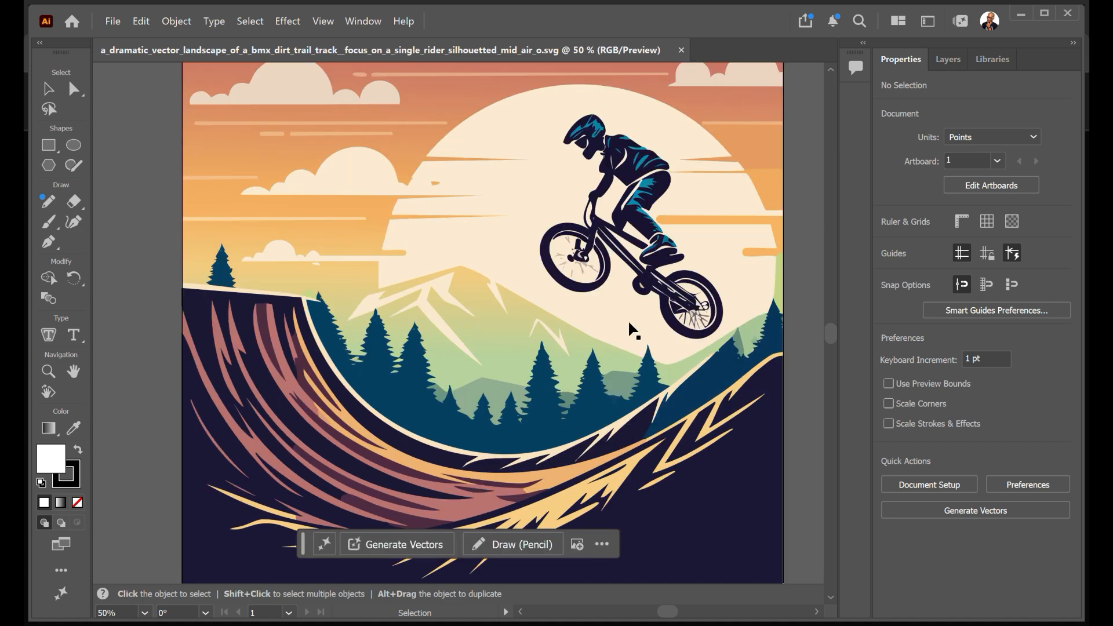
Step: Expand Layer 1 of the landscape artwork and look through its individual paths
{"action": "left_click", "coordinate": [949, 64]}
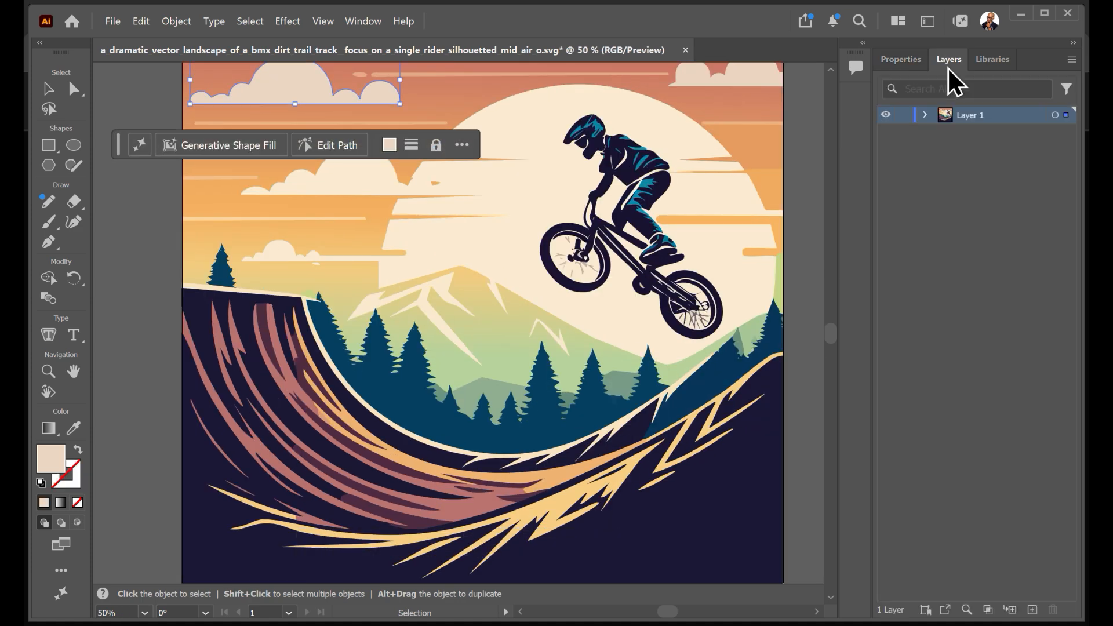
{"action": "left_click", "coordinate": [926, 115]}
{"action": "left_click_drag", "start_coordinate": [1070, 191], "coordinate": [1077, 484]}
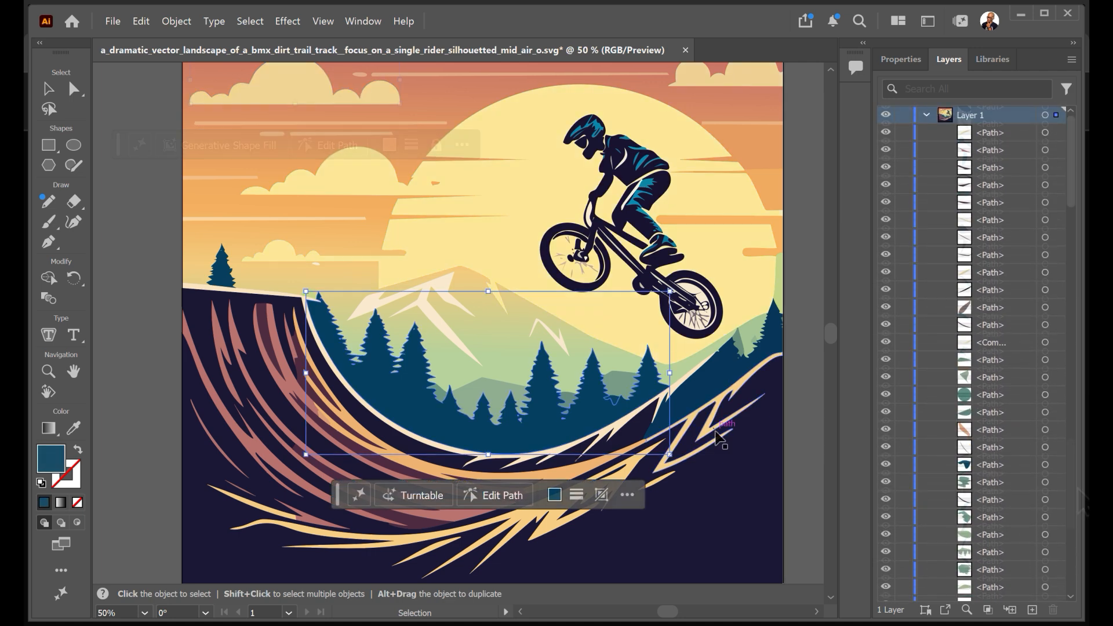
Step: Pick a new fill for the landscape's blue treeline from the color spectrum, and apply a radial gradient to the COSMOS BMX logo's crescent planet
{"action": "left_click_drag", "start_coordinate": [298, 293], "coordinate": [301, 265]}
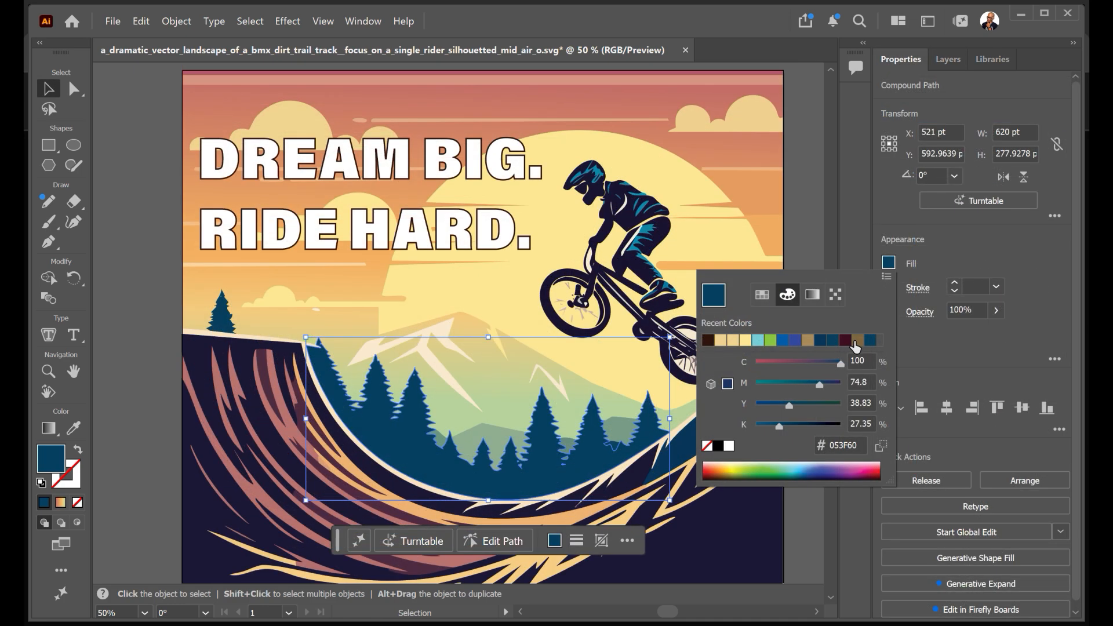
{"action": "left_click", "coordinate": [777, 463]}
{"action": "left_click", "coordinate": [778, 474]}
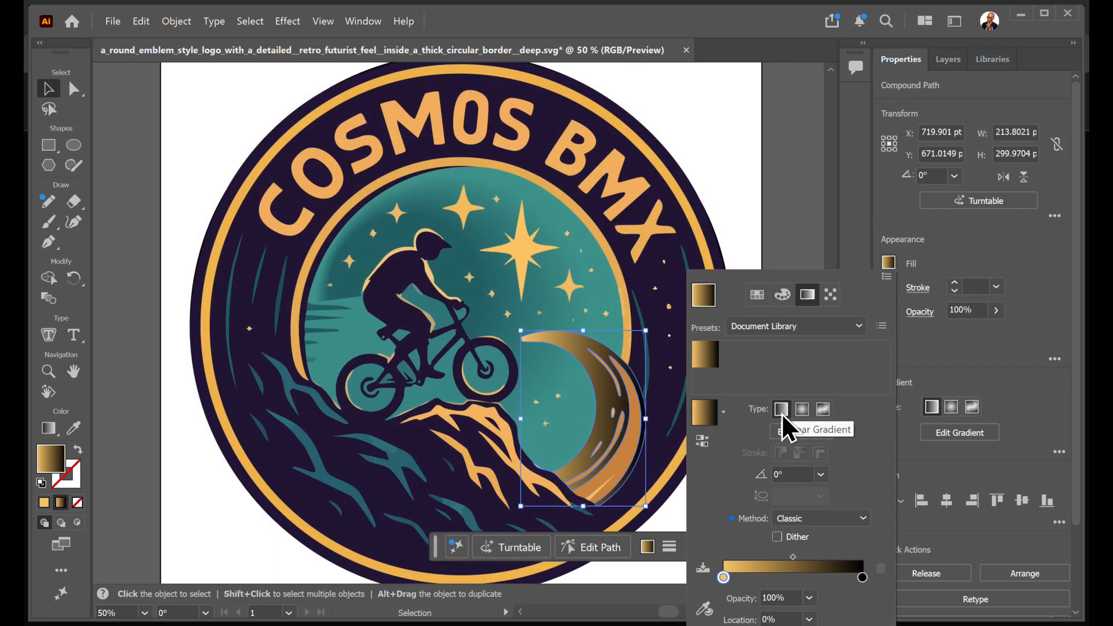
{"action": "left_click", "coordinate": [802, 409]}
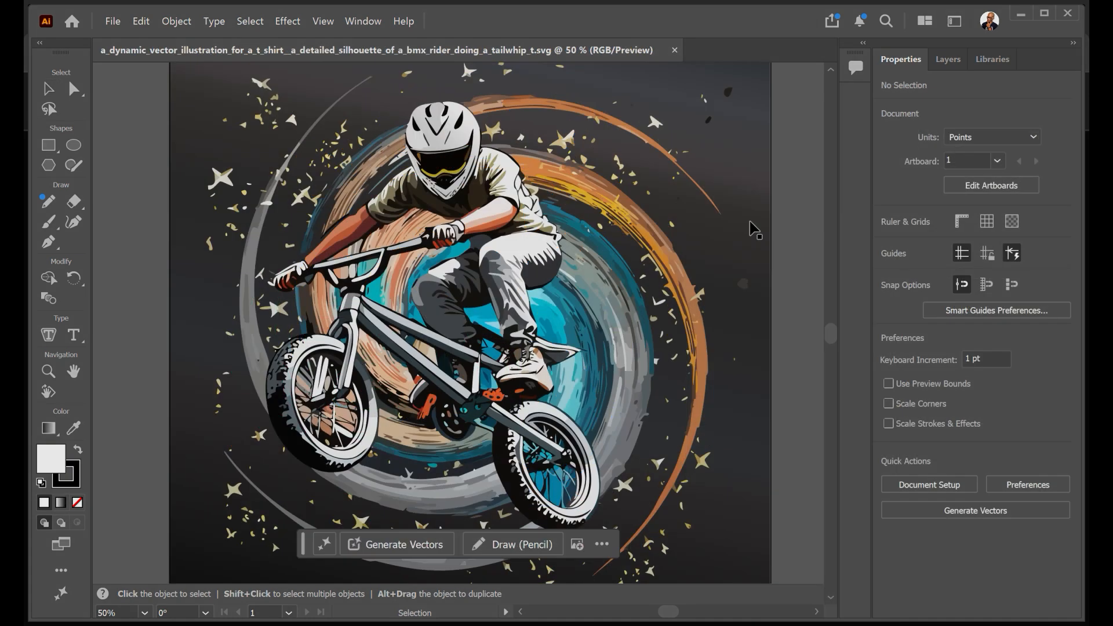
Step: Remove the dark background fill from the tailwhip t-shirt illustration and recolor the rider's helmet green using the recent colors
{"action": "left_click", "coordinate": [77, 502]}
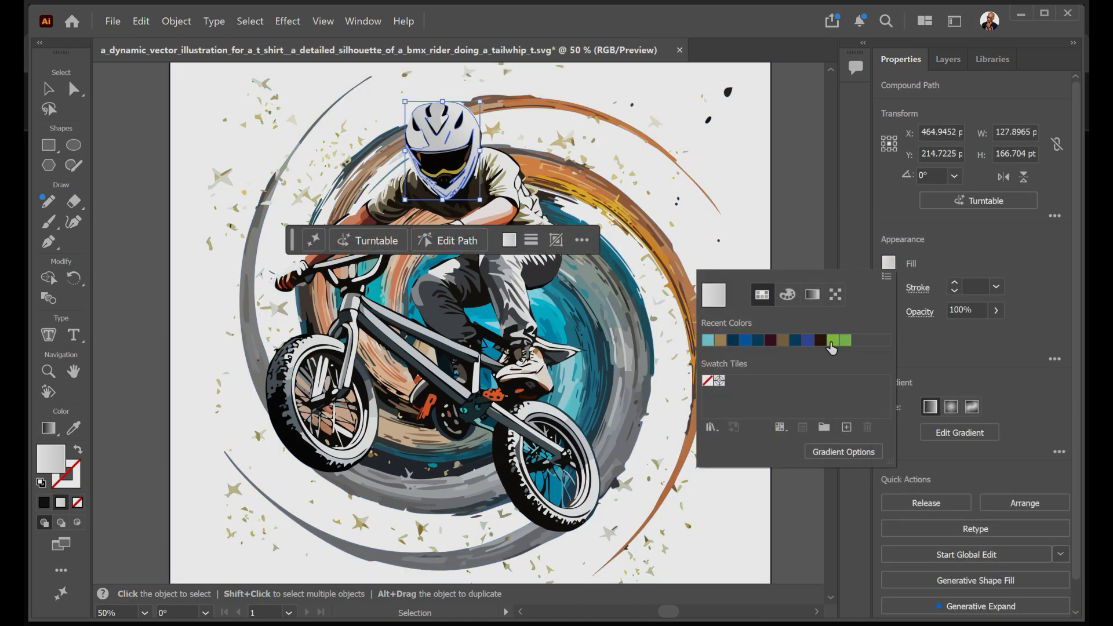
{"action": "left_click", "coordinate": [708, 340]}
{"action": "left_click", "coordinate": [732, 340]}
{"action": "left_click", "coordinate": [721, 340]}
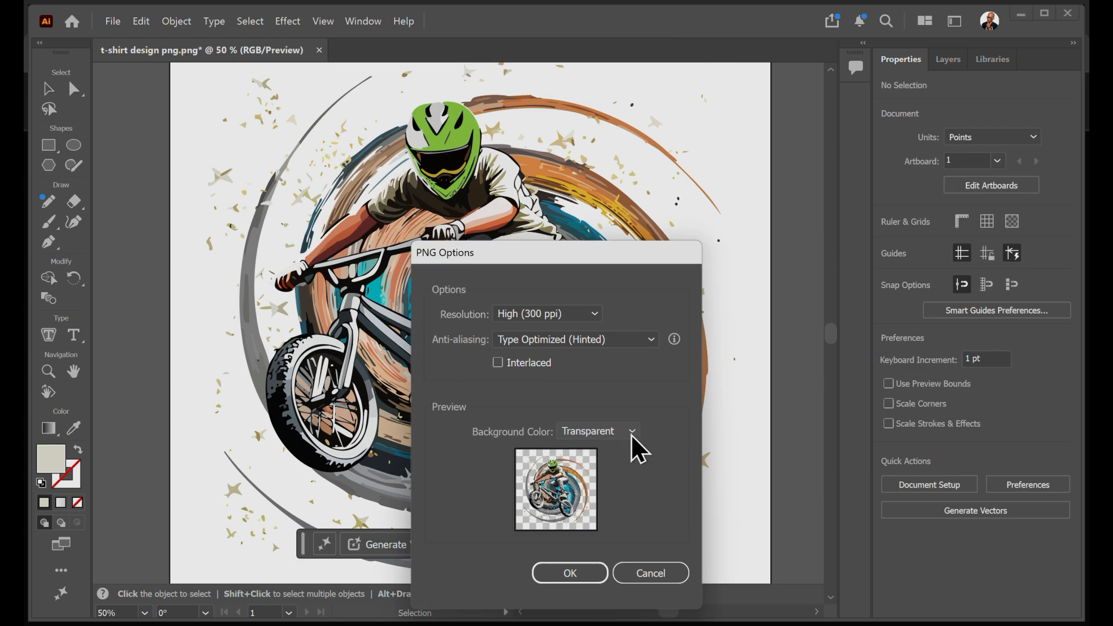
Step: Export the t-shirt design as a PNG at High (300 ppi) resolution with a transparent background
{"action": "left_click", "coordinate": [632, 432]}
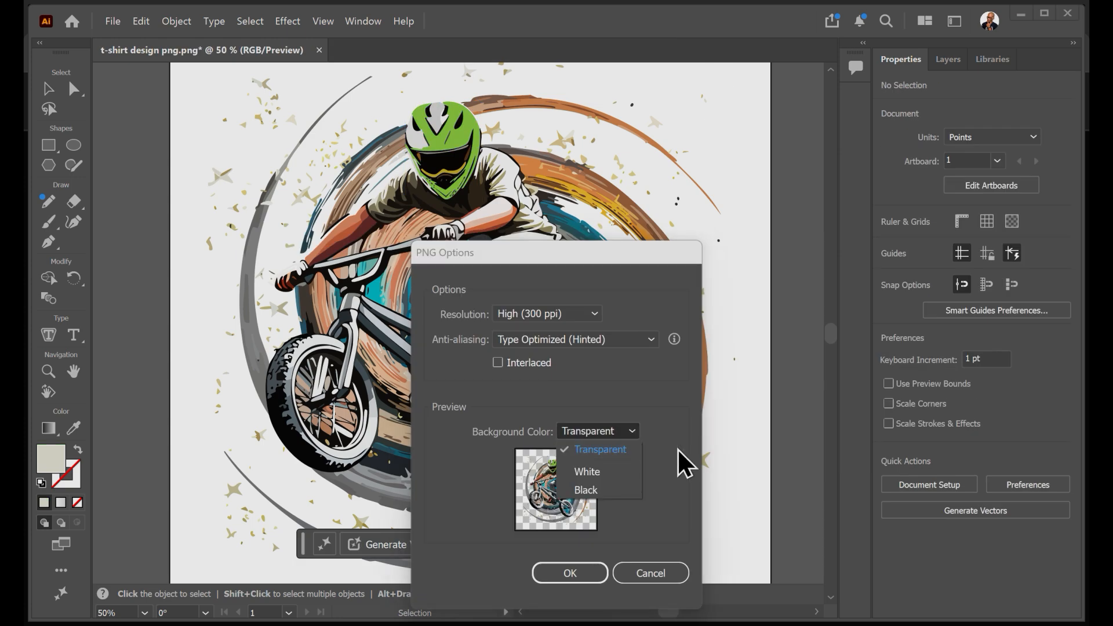
{"action": "left_click", "coordinate": [571, 577]}
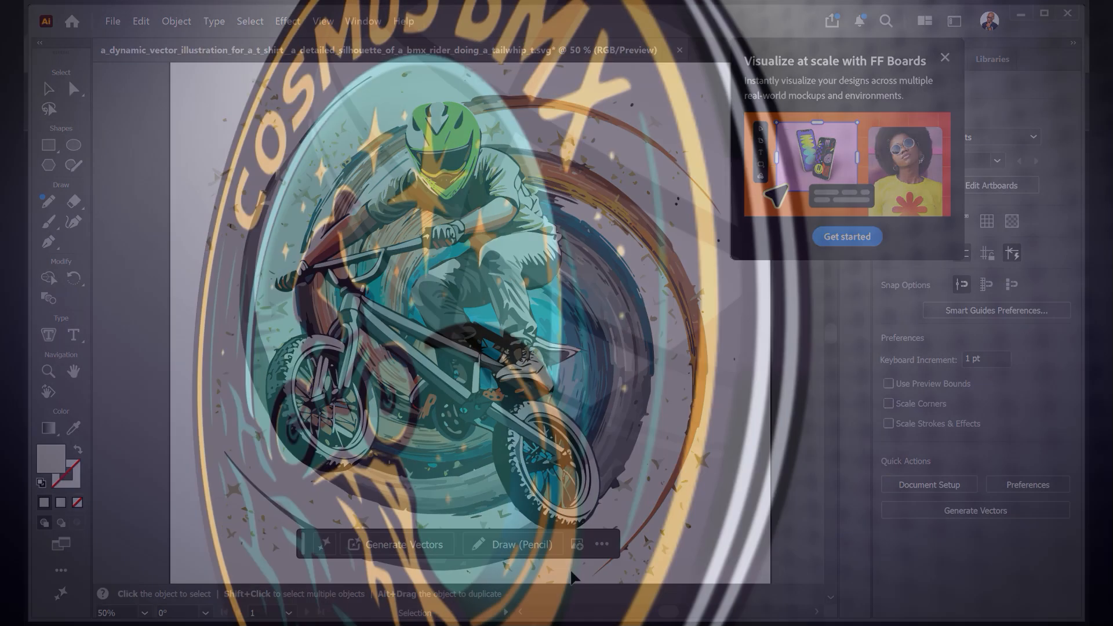